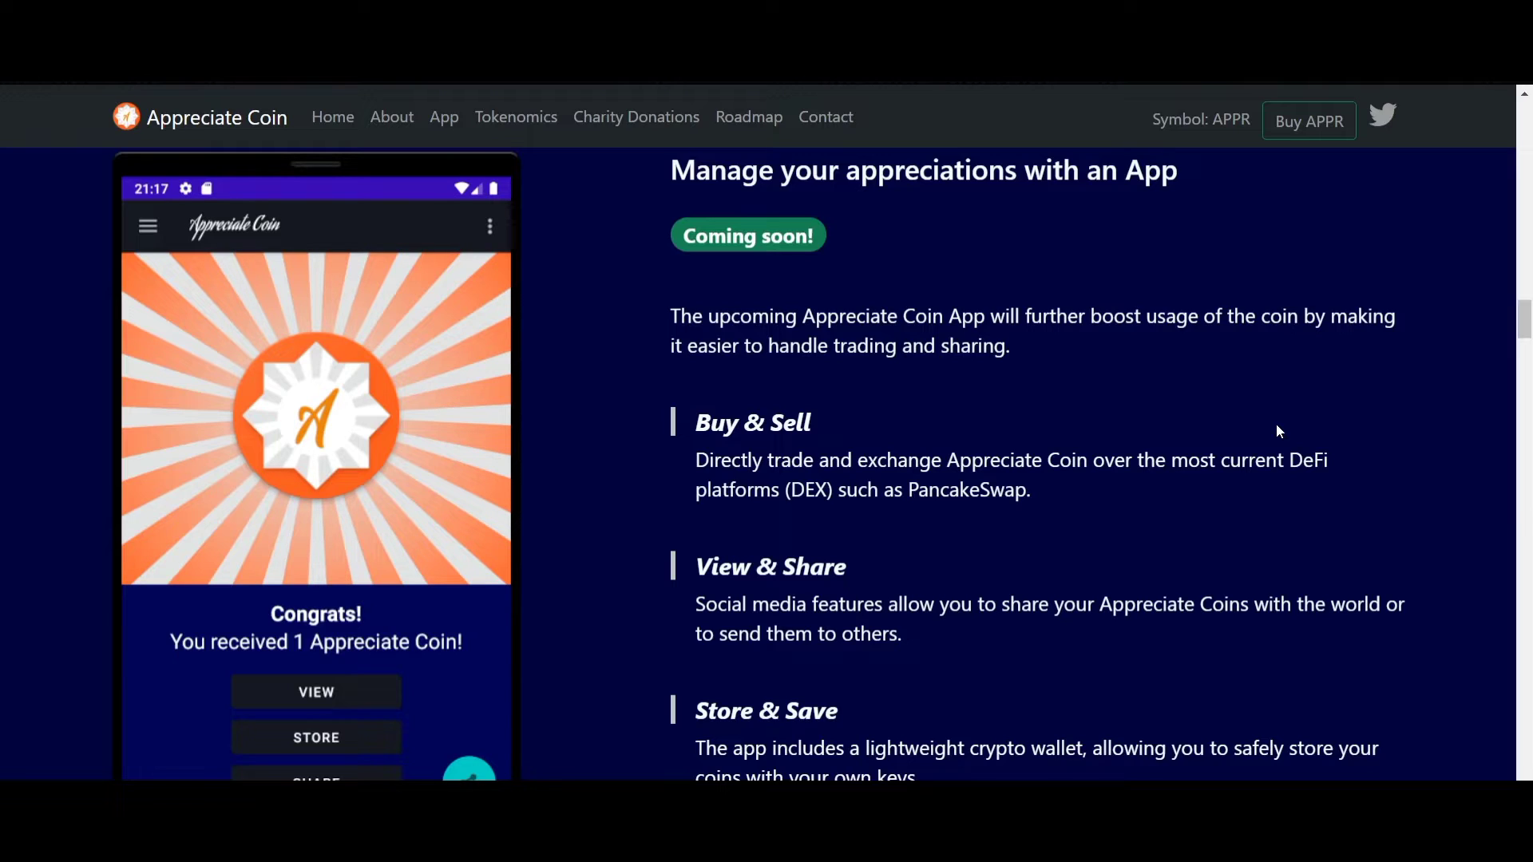
pyautogui.scroll(-3, 1239, 285)
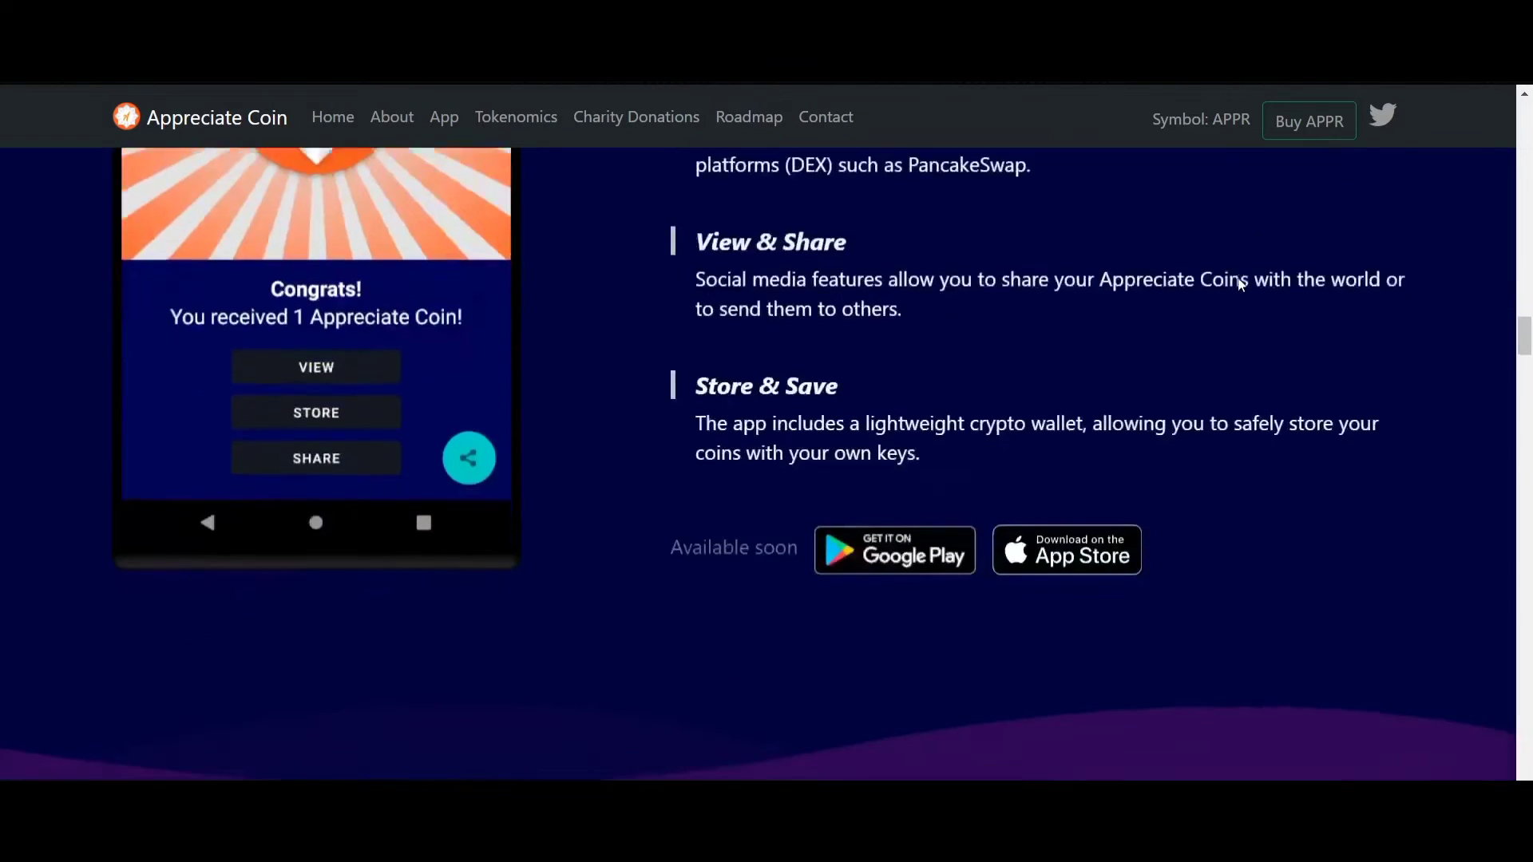
pyautogui.scroll(-3, 1239, 284)
pyautogui.scroll(-2, 1240, 284)
pyautogui.scroll(-2, 1240, 285)
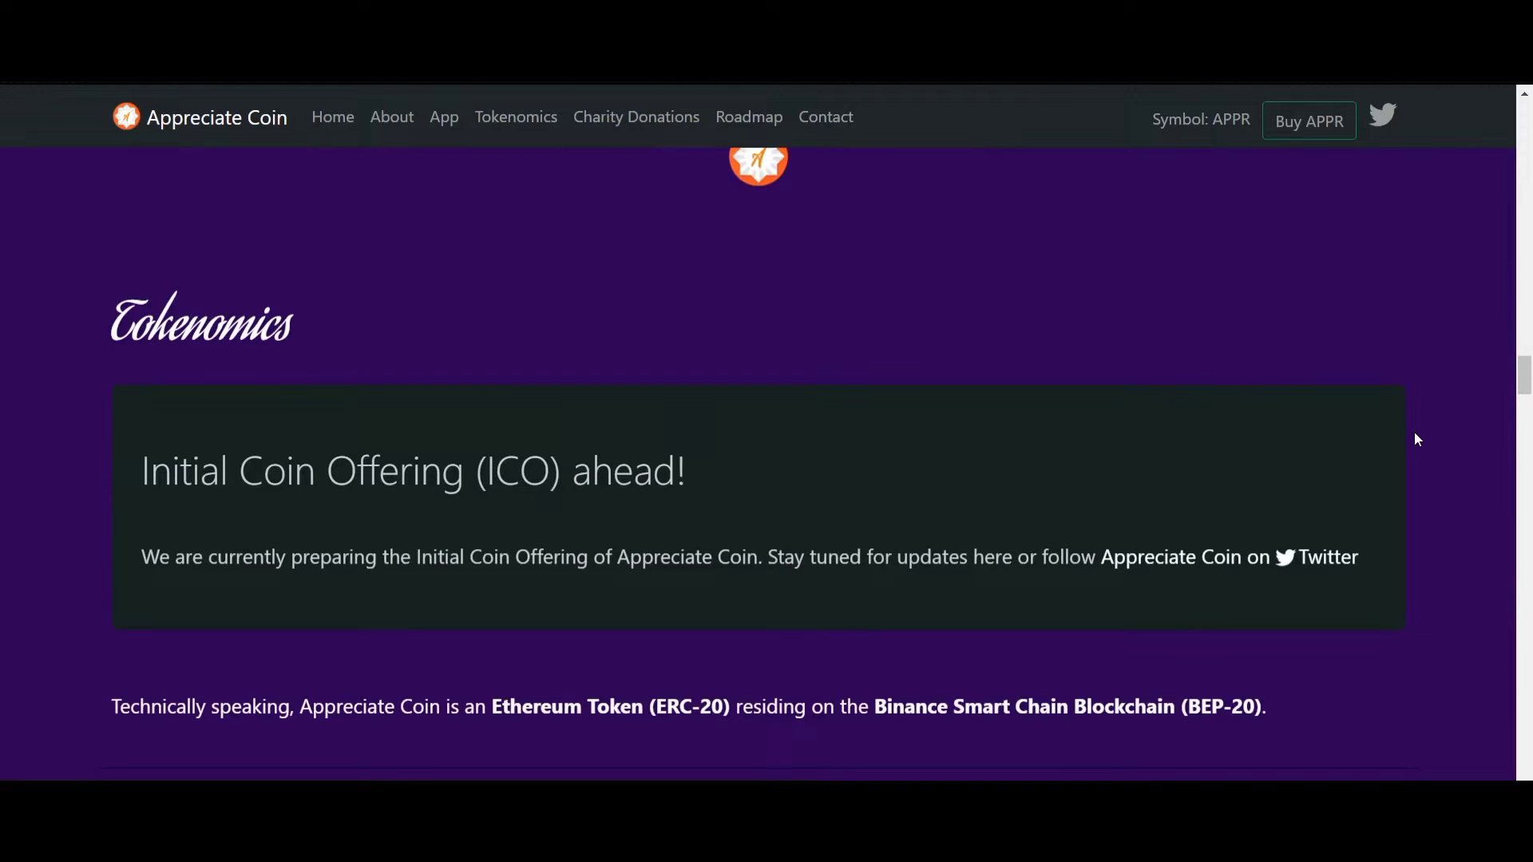
pyautogui.scroll(-3, 1417, 431)
pyautogui.scroll(-1, 1417, 431)
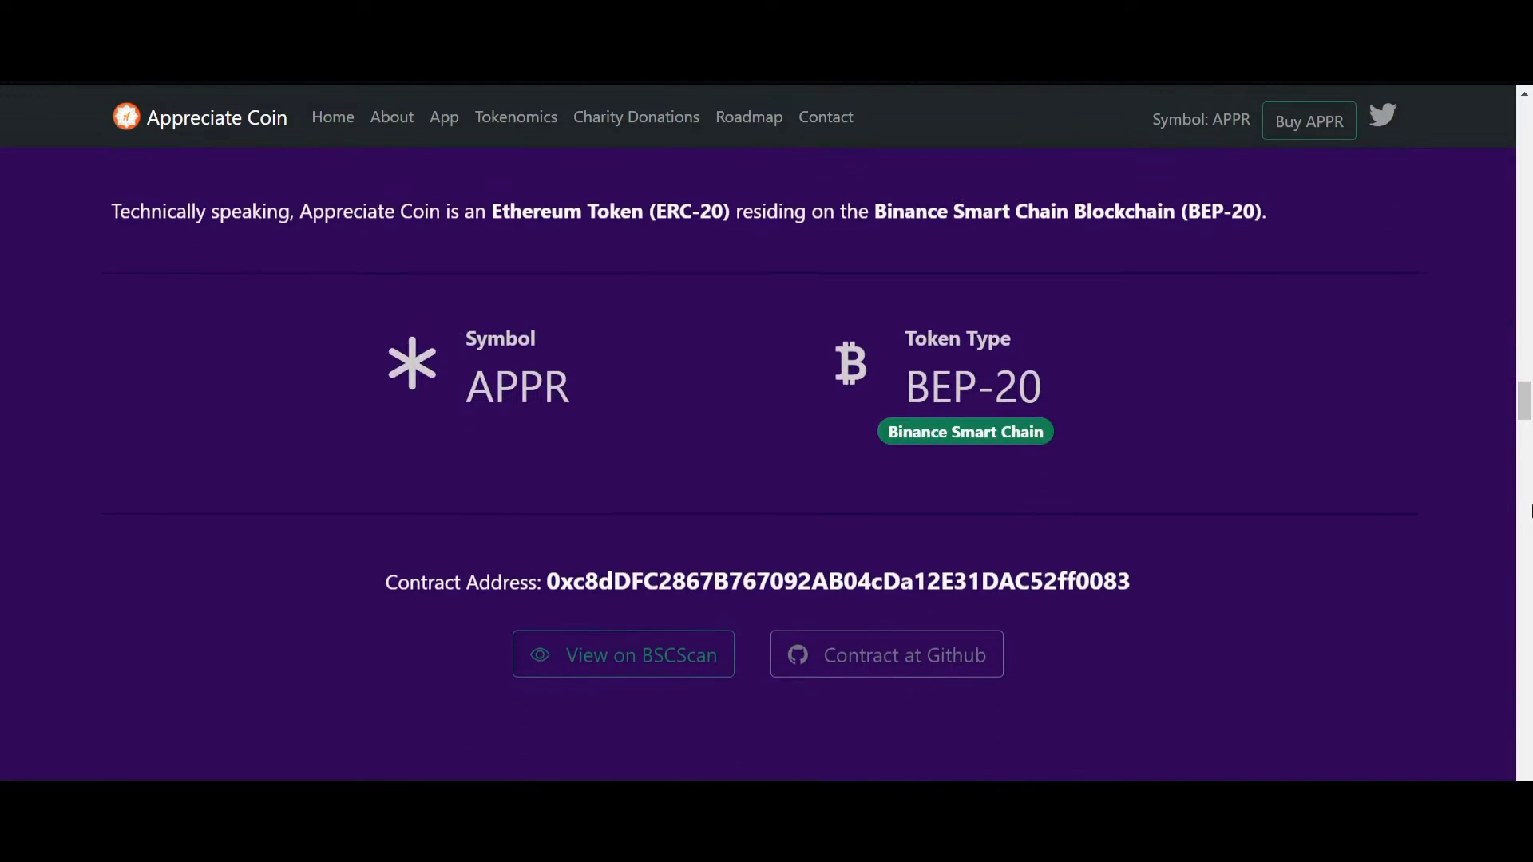
pyautogui.scroll(-3, 1413, 593)
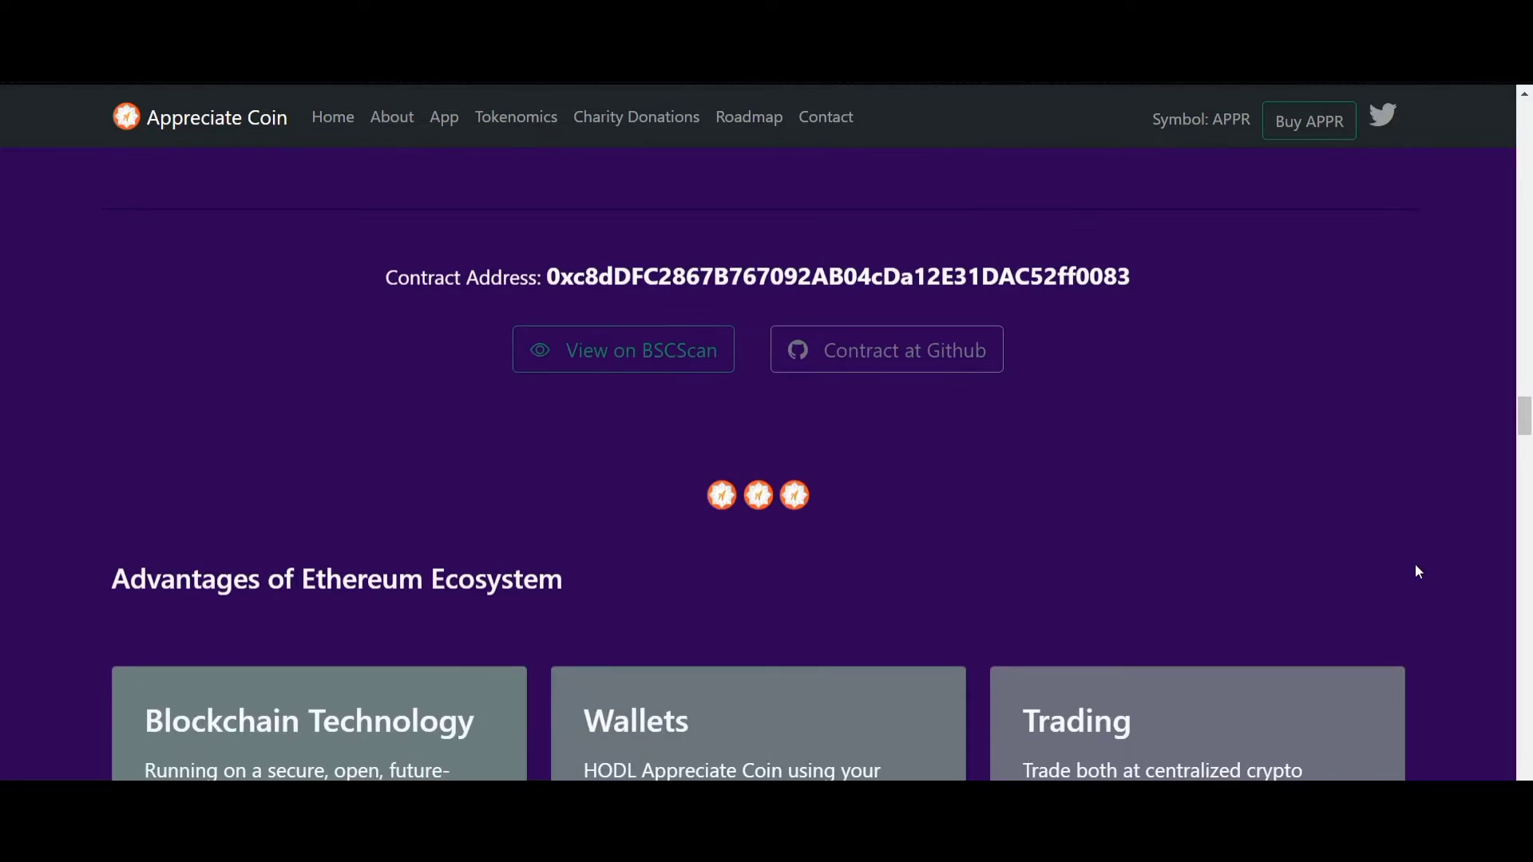
pyautogui.scroll(-1, 1425, 557)
pyautogui.scroll(-1, 1433, 550)
pyautogui.scroll(-2, 1464, 593)
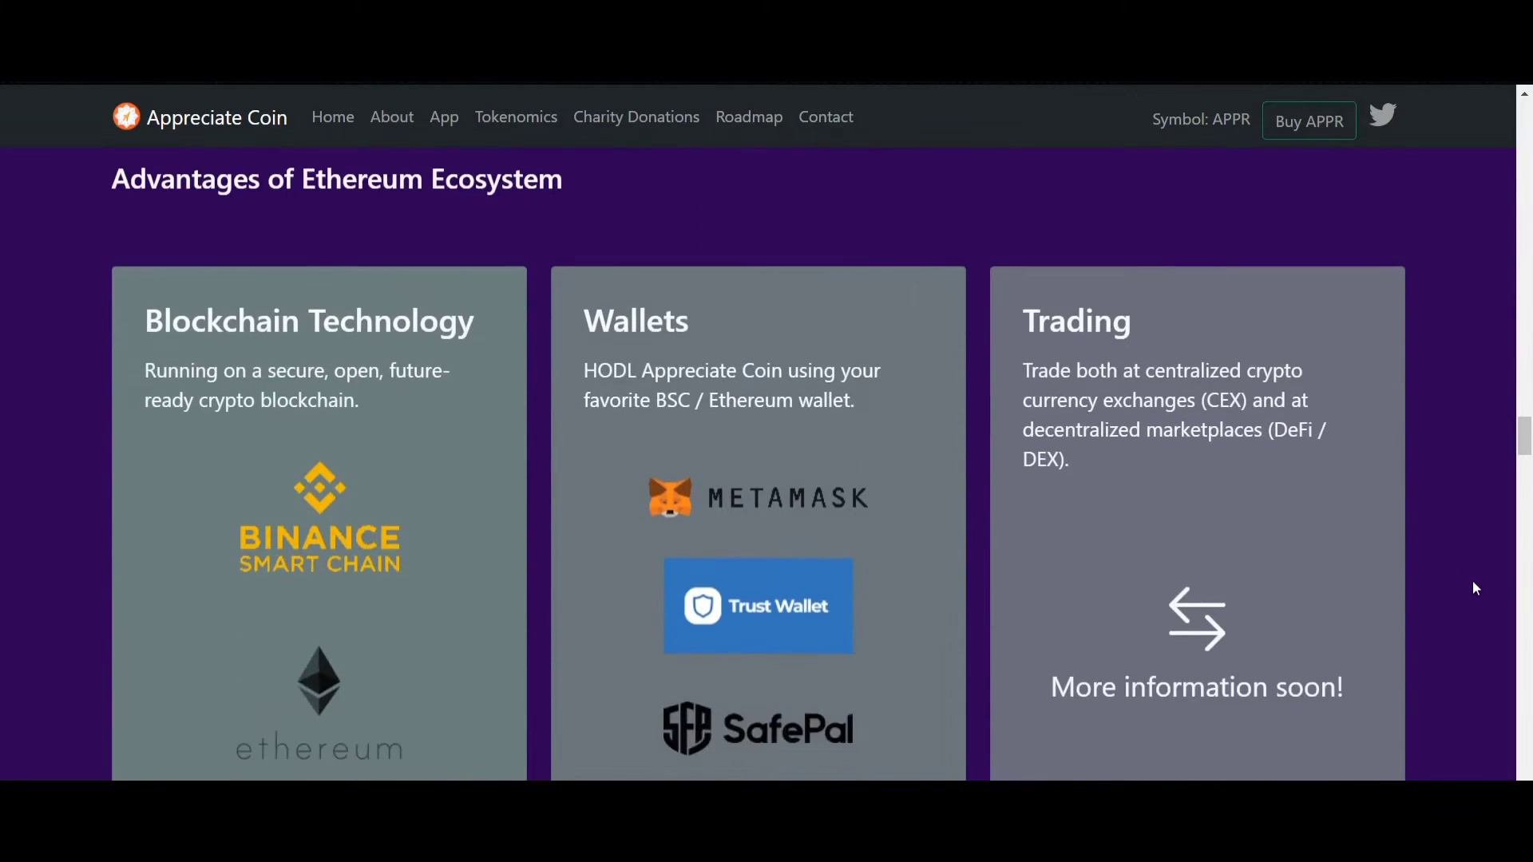
pyautogui.scroll(-1, 1468, 591)
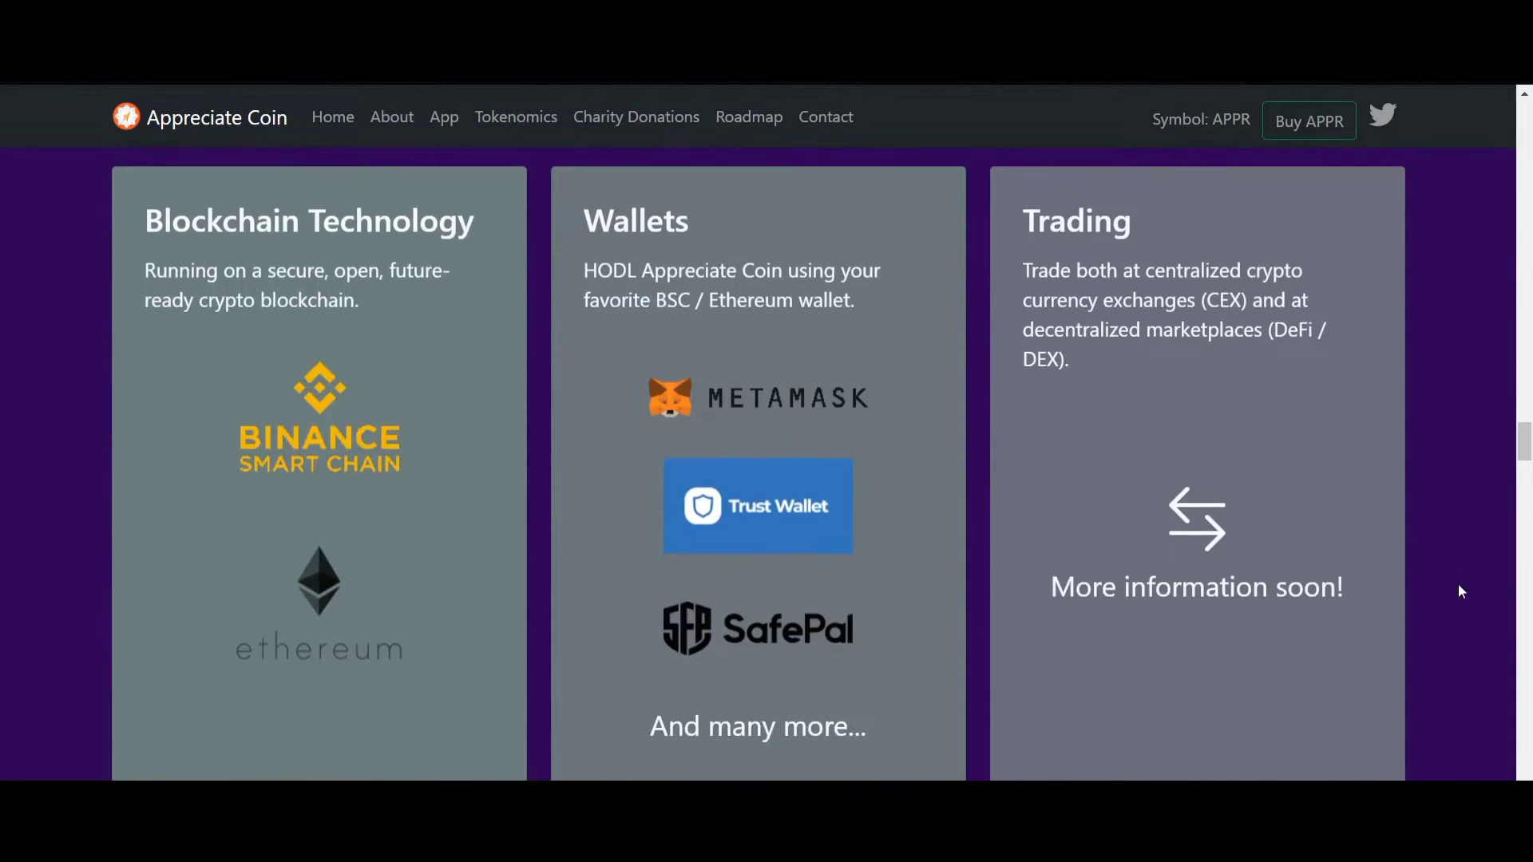
pyautogui.scroll(-2, 1387, 504)
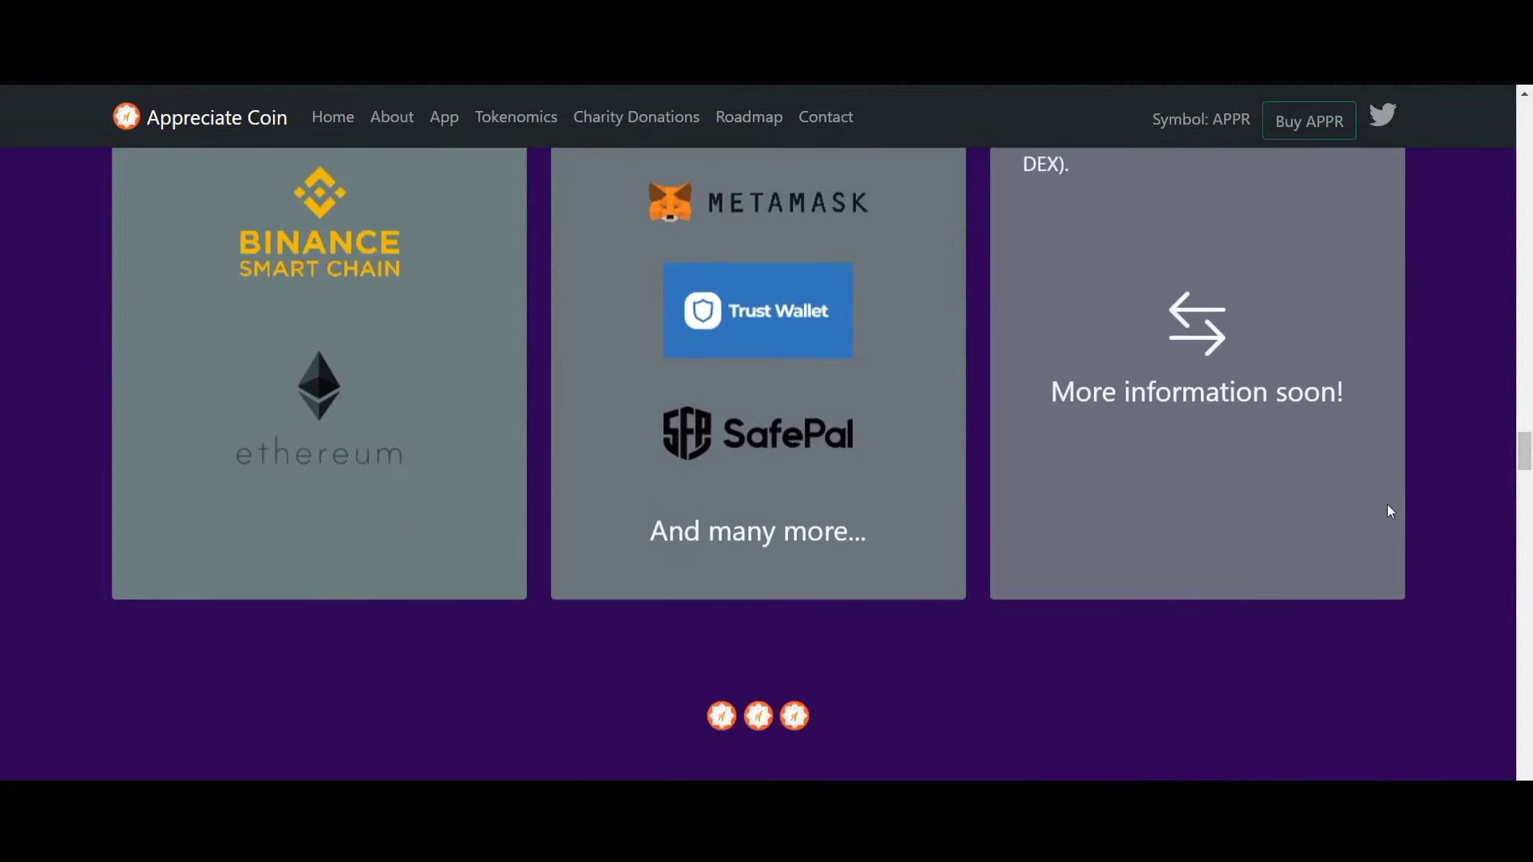
pyautogui.scroll(-3, 1273, 473)
pyautogui.scroll(-2, 1273, 473)
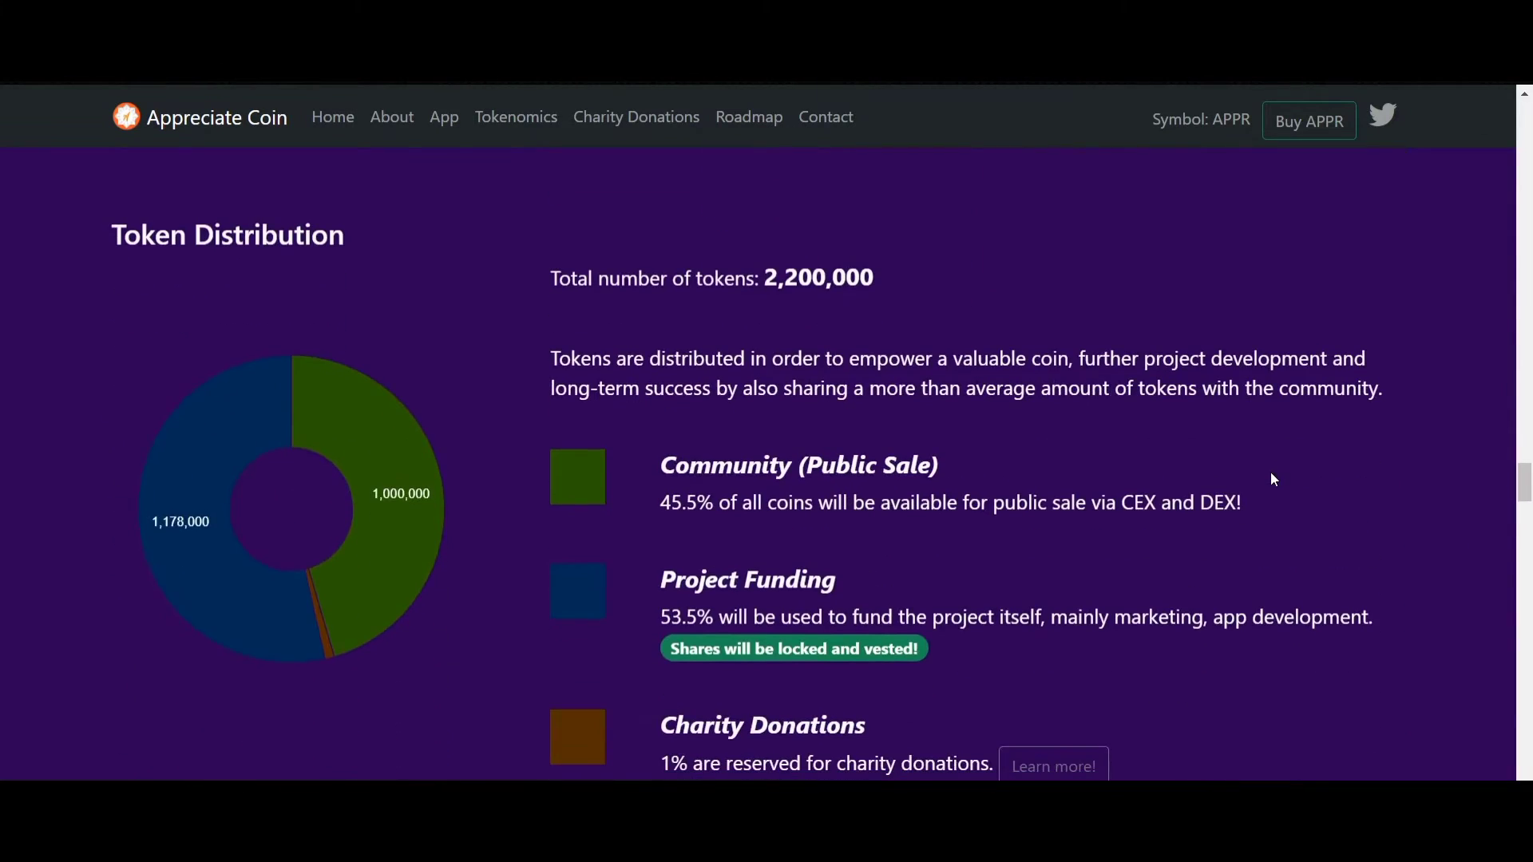
pyautogui.scroll(-1, 1273, 479)
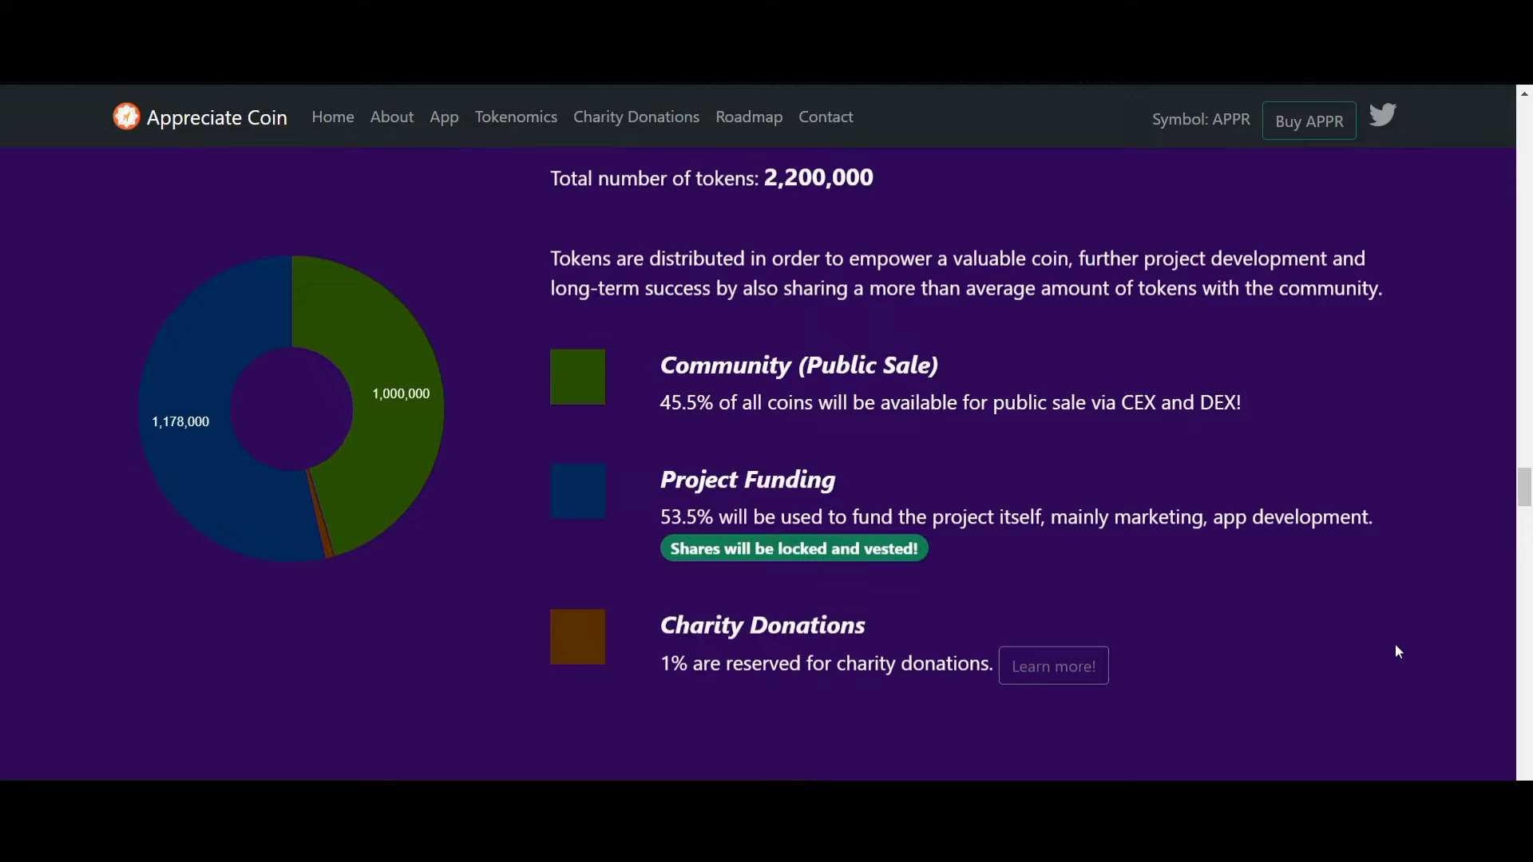
pyautogui.scroll(-5, 1329, 577)
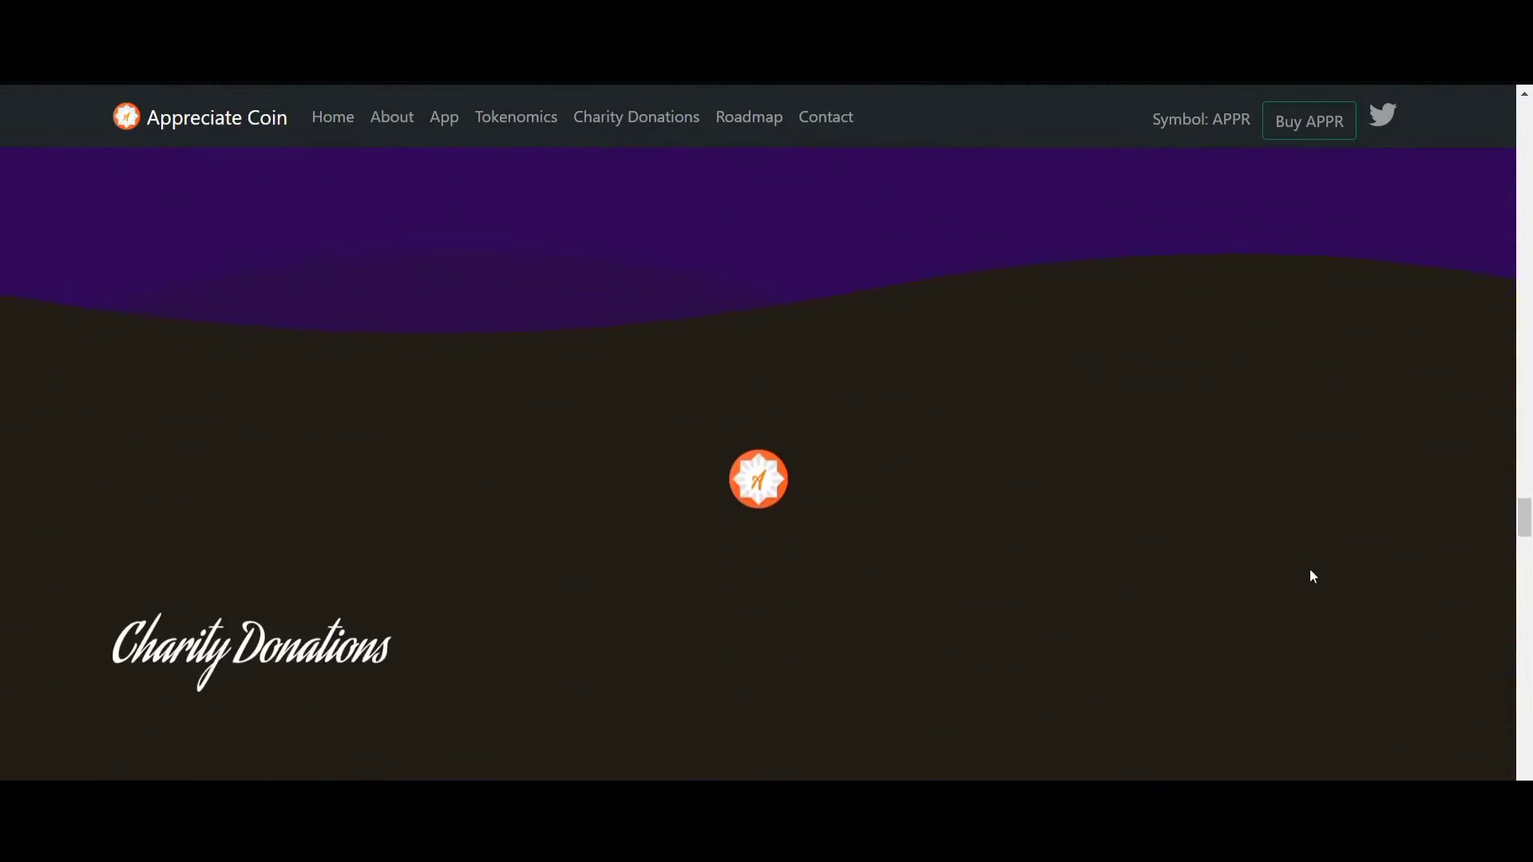
pyautogui.scroll(-3, 1311, 577)
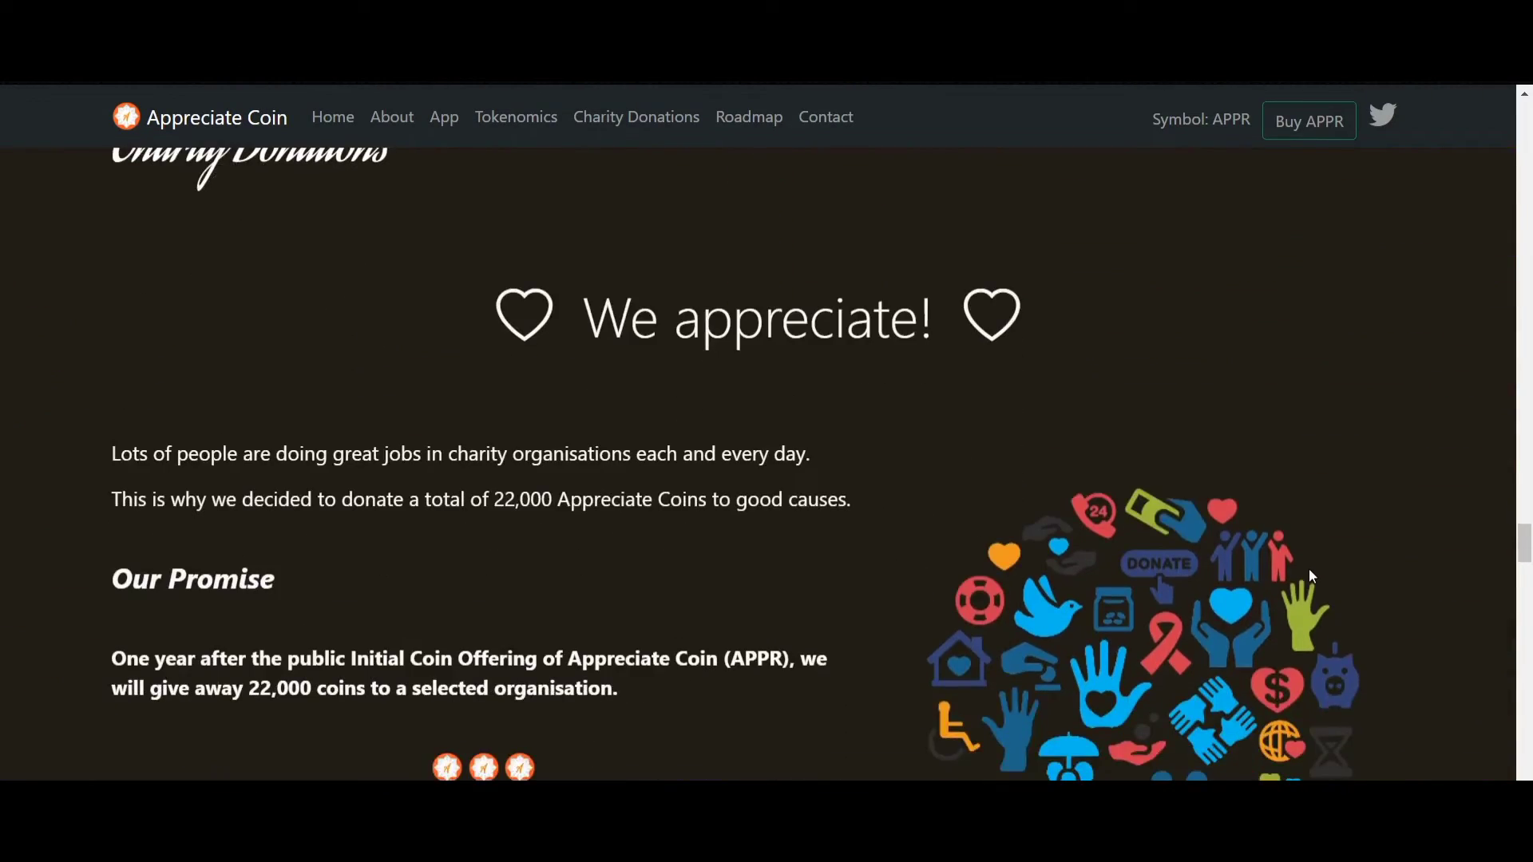
pyautogui.scroll(1, 1309, 575)
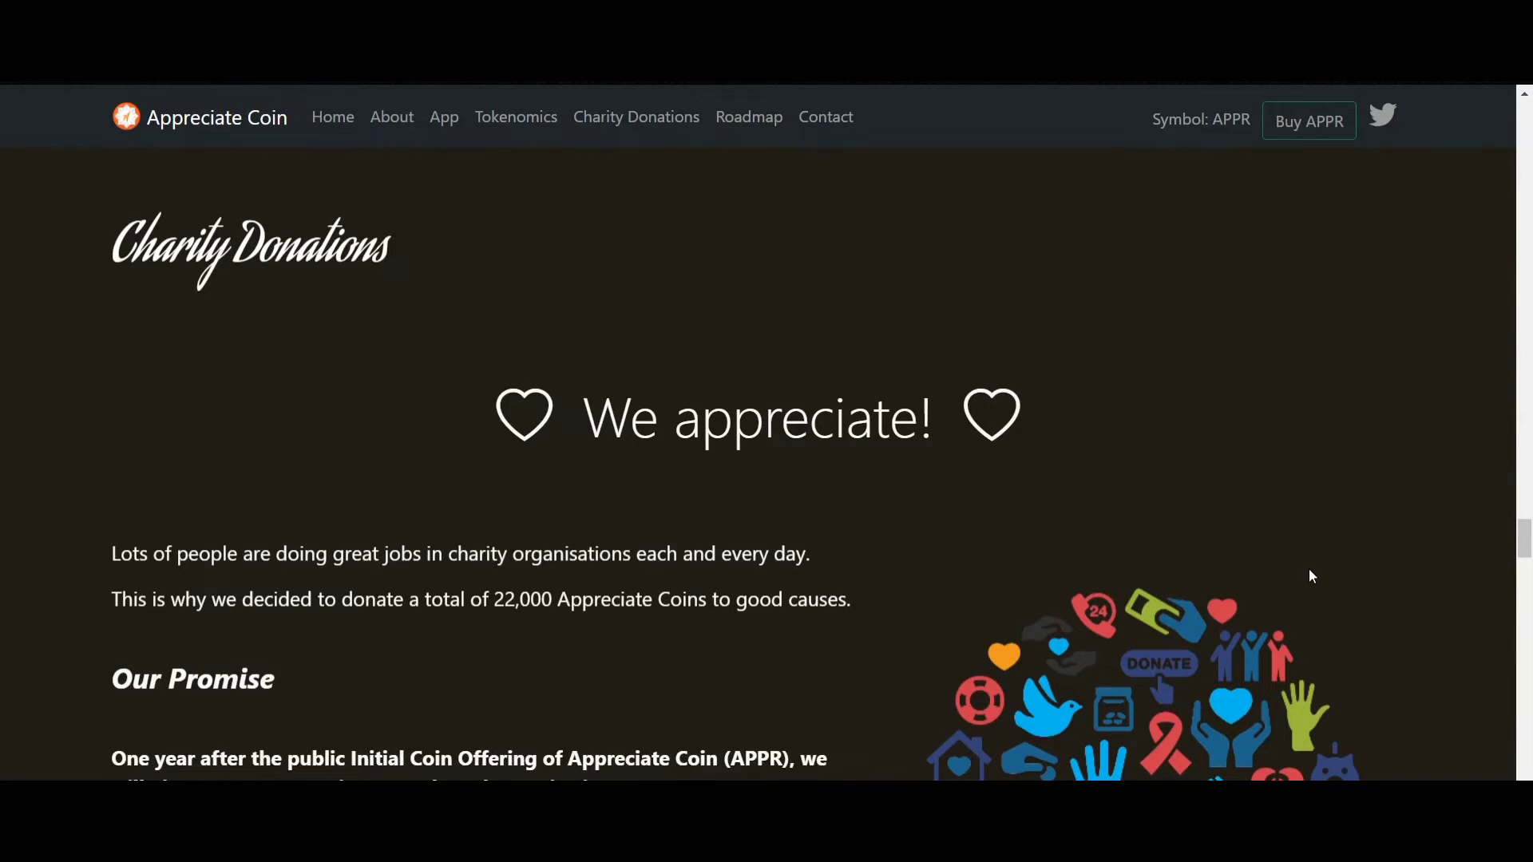
pyautogui.scroll(-1, 1409, 595)
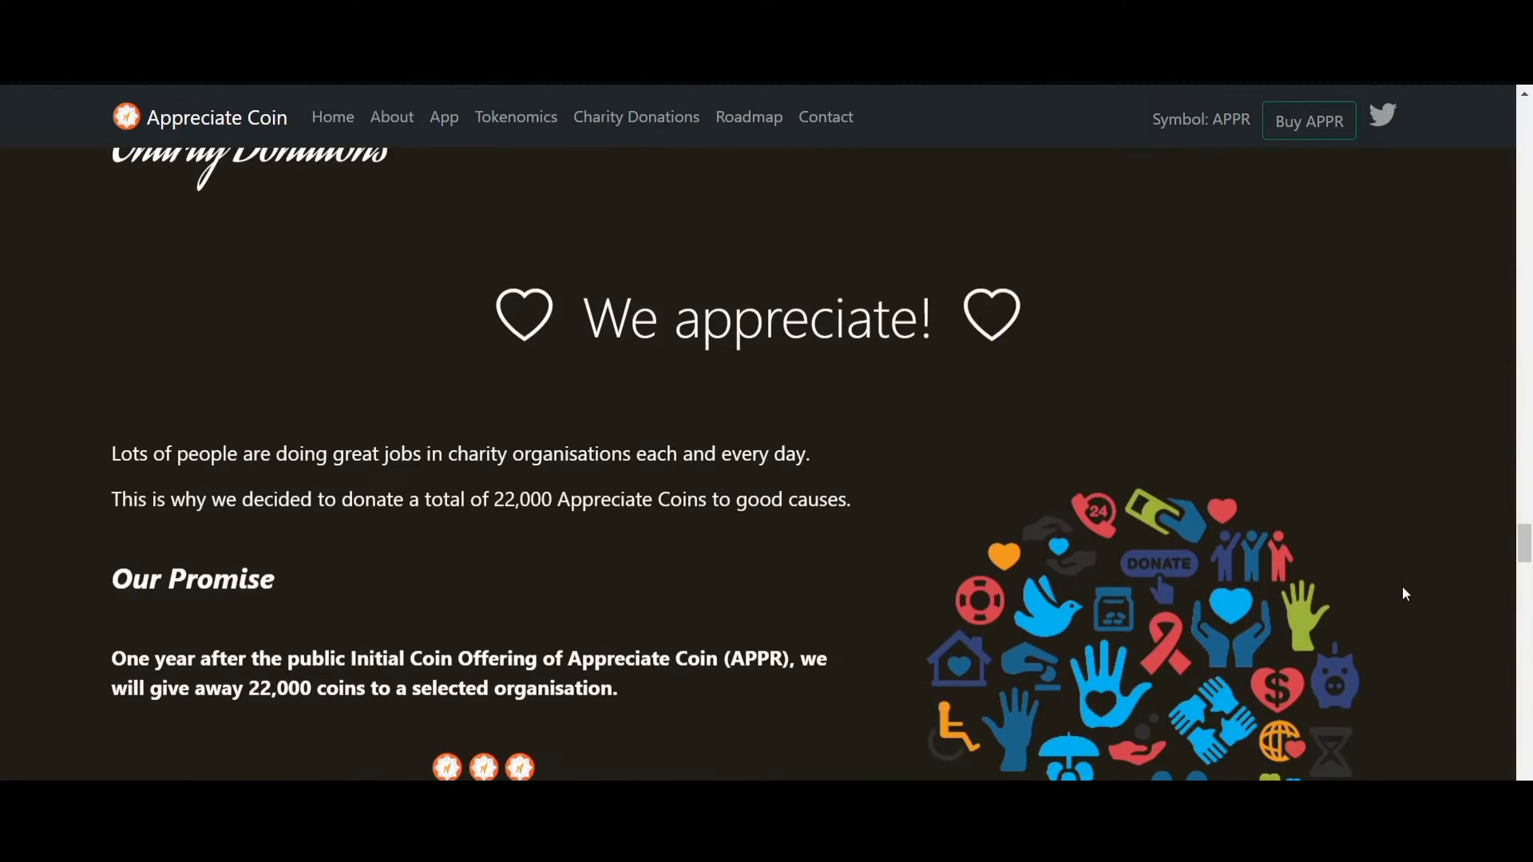
pyautogui.scroll(-2, 1390, 586)
pyautogui.scroll(-2, 1357, 629)
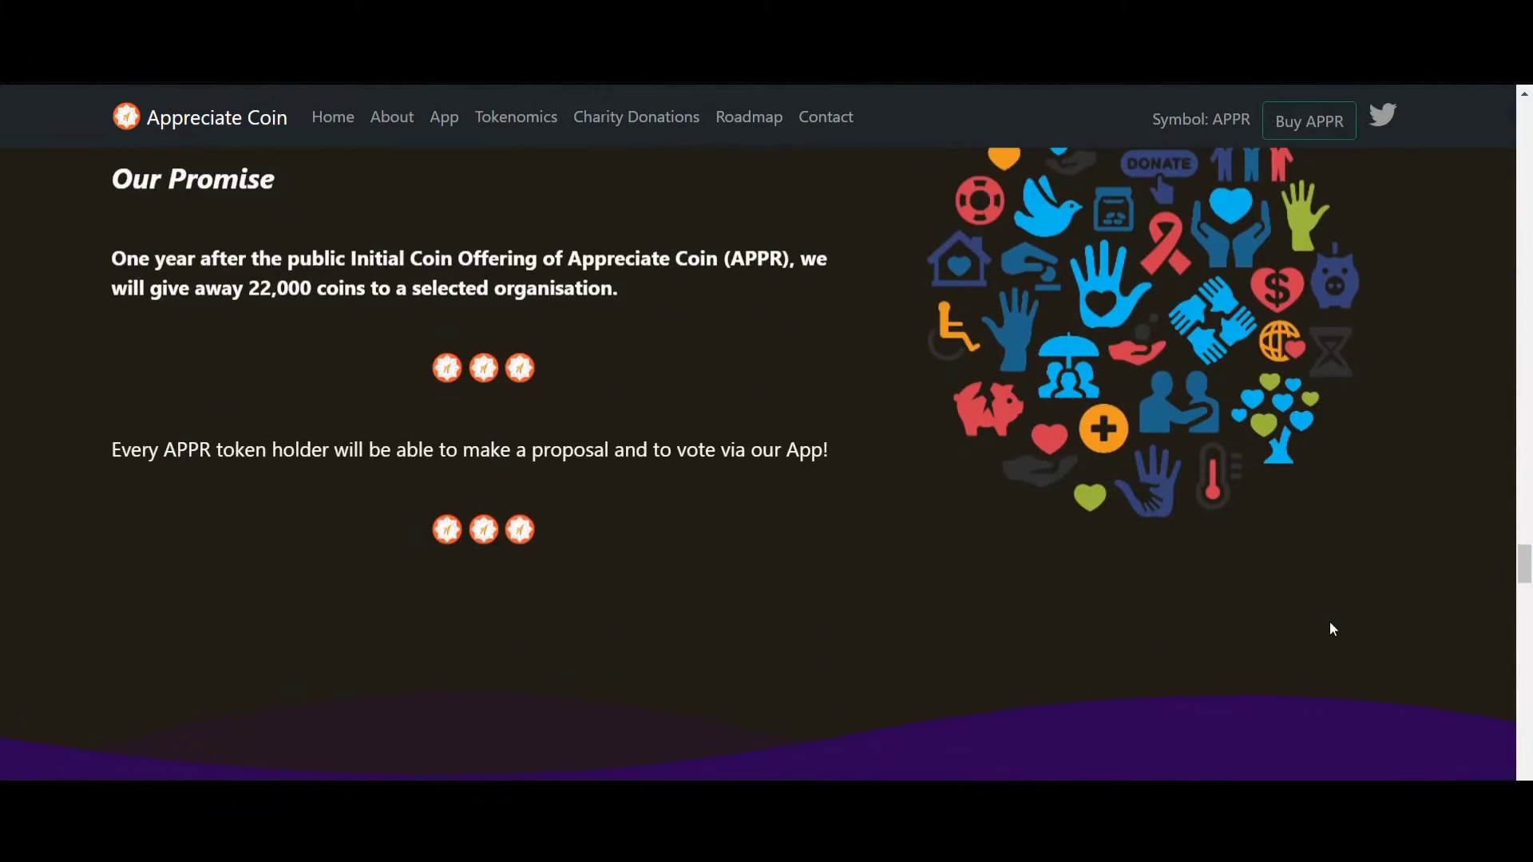
pyautogui.scroll(-3, 1302, 601)
pyautogui.scroll(-2, 1302, 601)
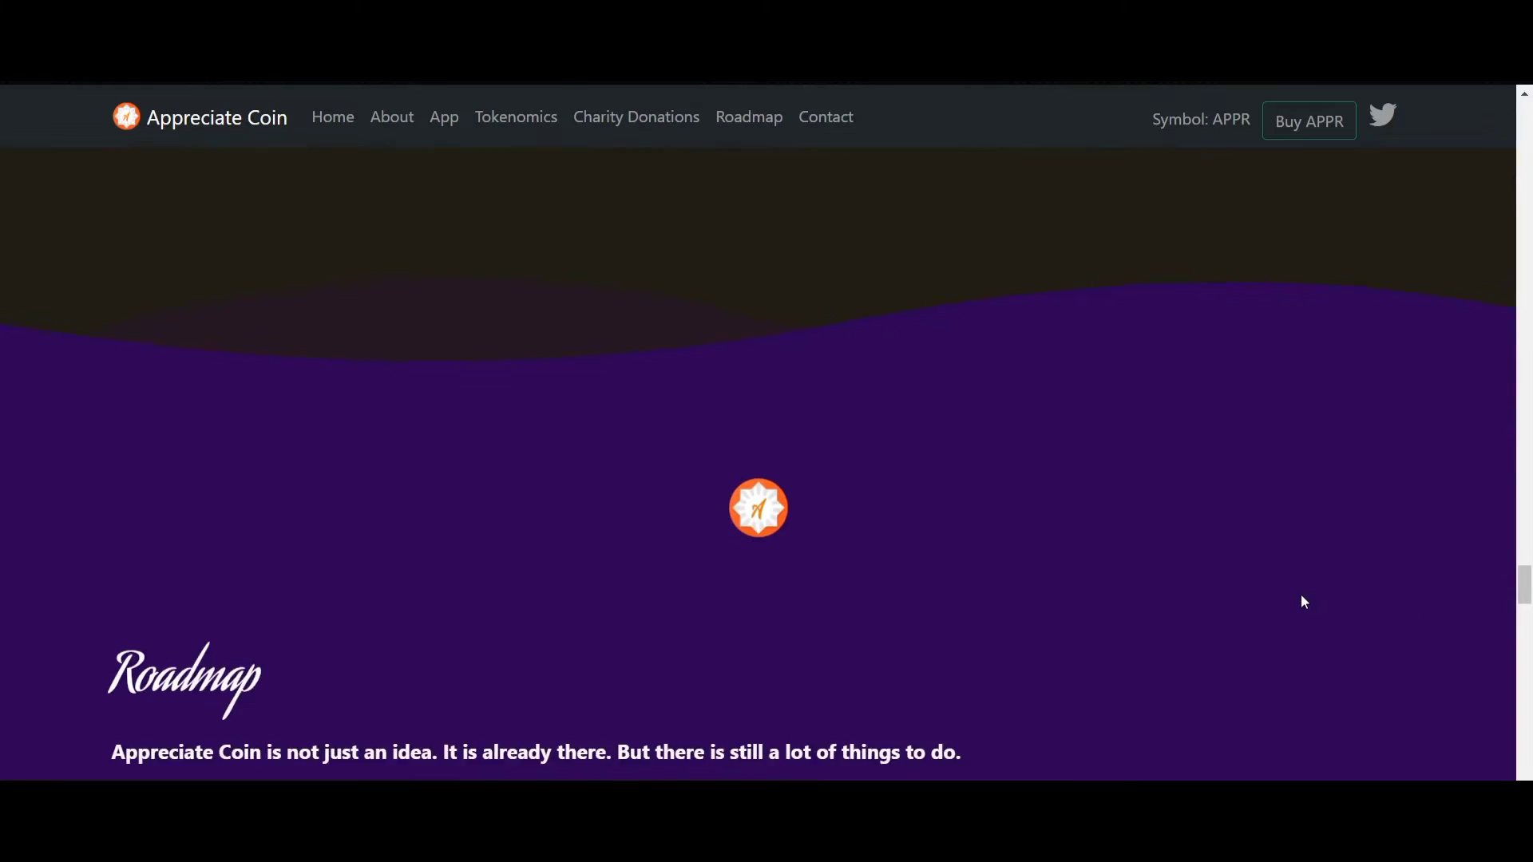
pyautogui.scroll(-1, 1303, 602)
pyautogui.scroll(-1, 1303, 602)
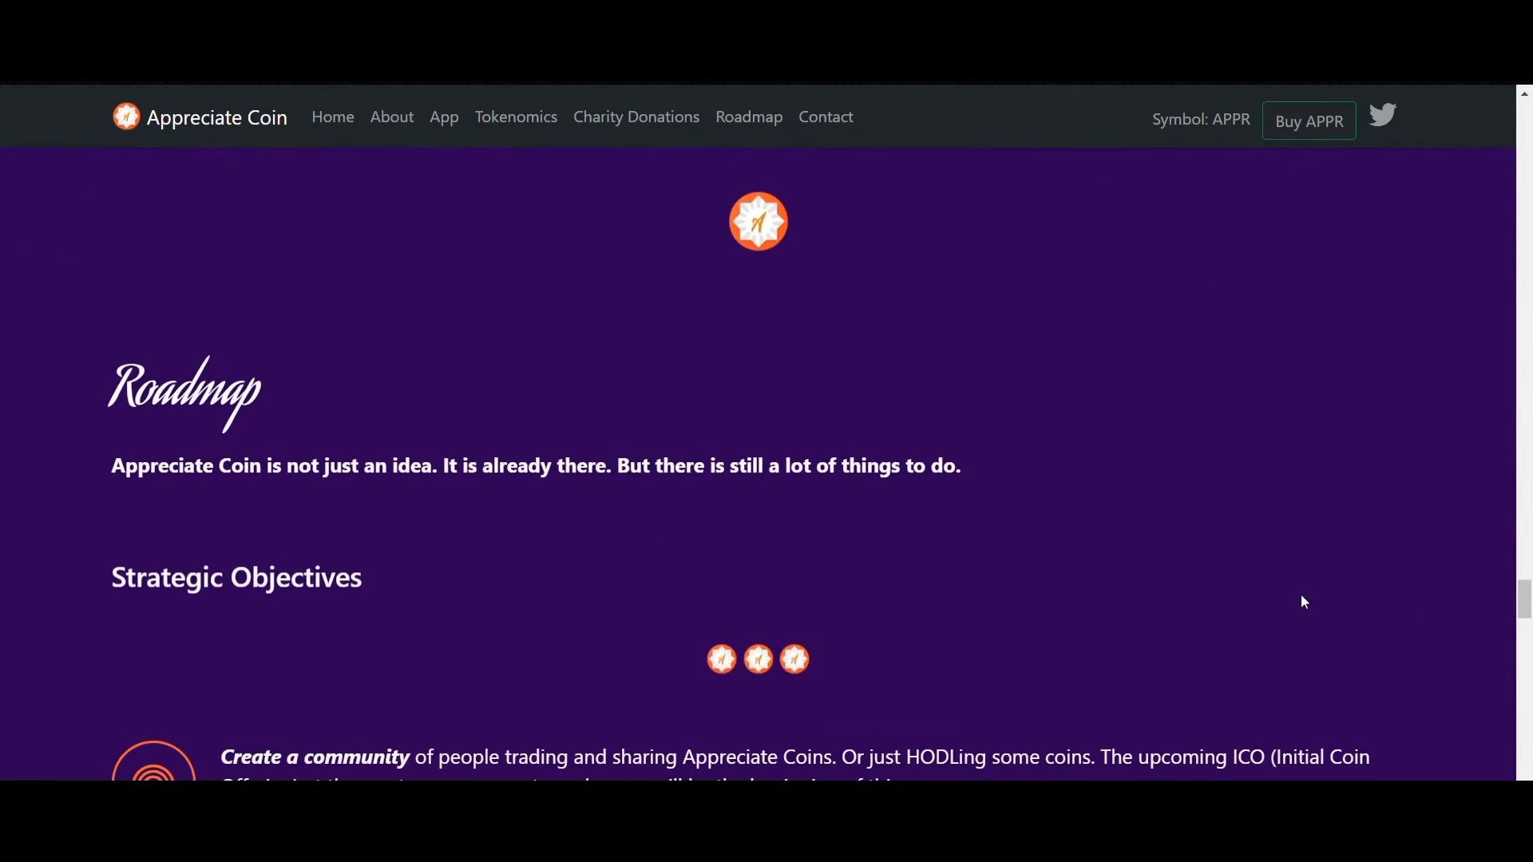
pyautogui.scroll(-1, 1303, 602)
pyautogui.scroll(-2, 1303, 602)
pyautogui.scroll(1, 1303, 601)
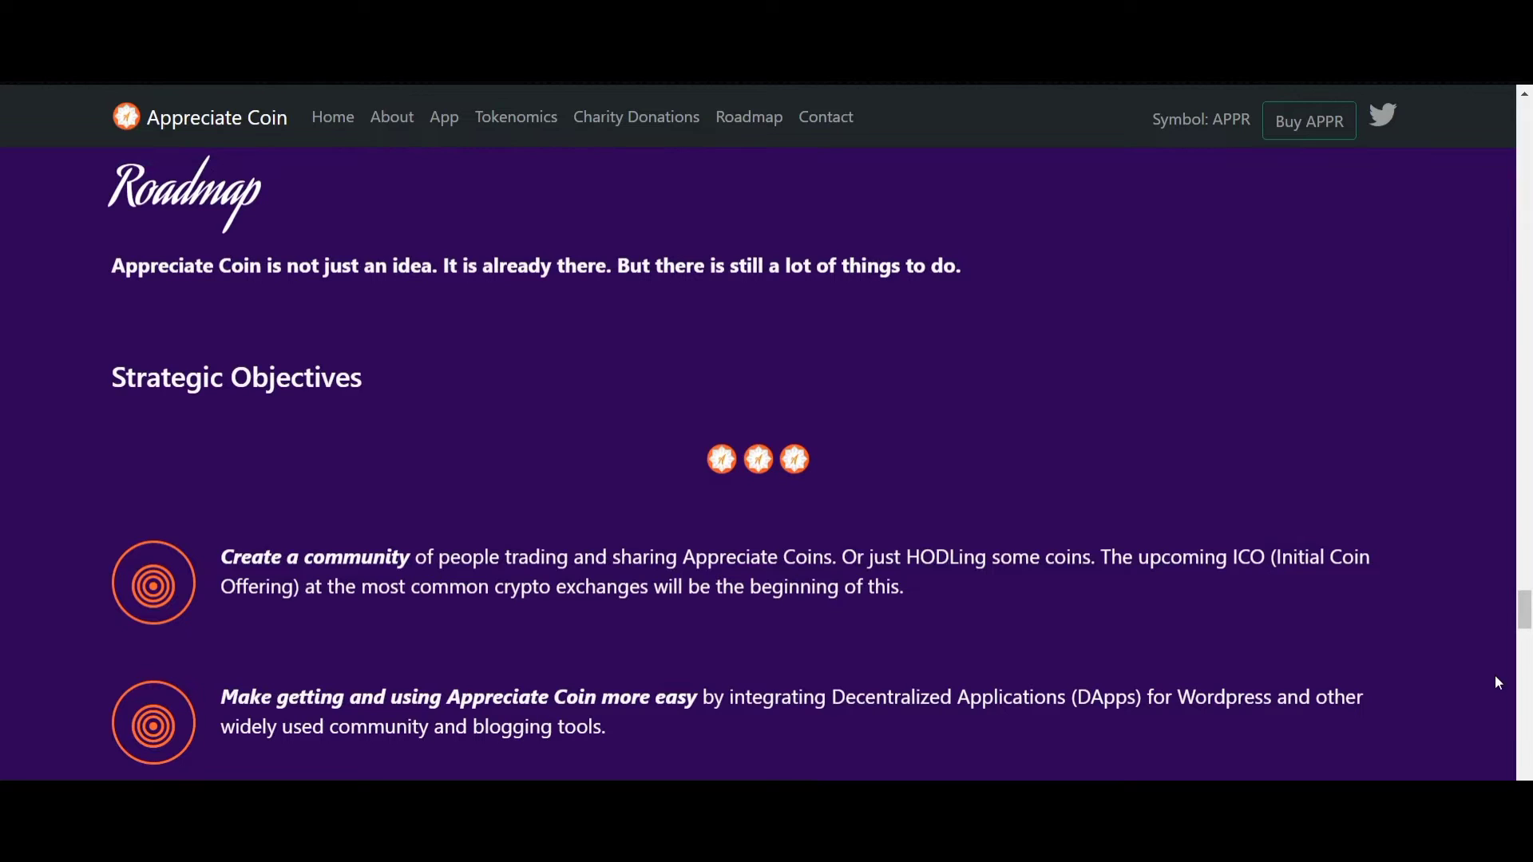
pyautogui.scroll(-1, 1496, 684)
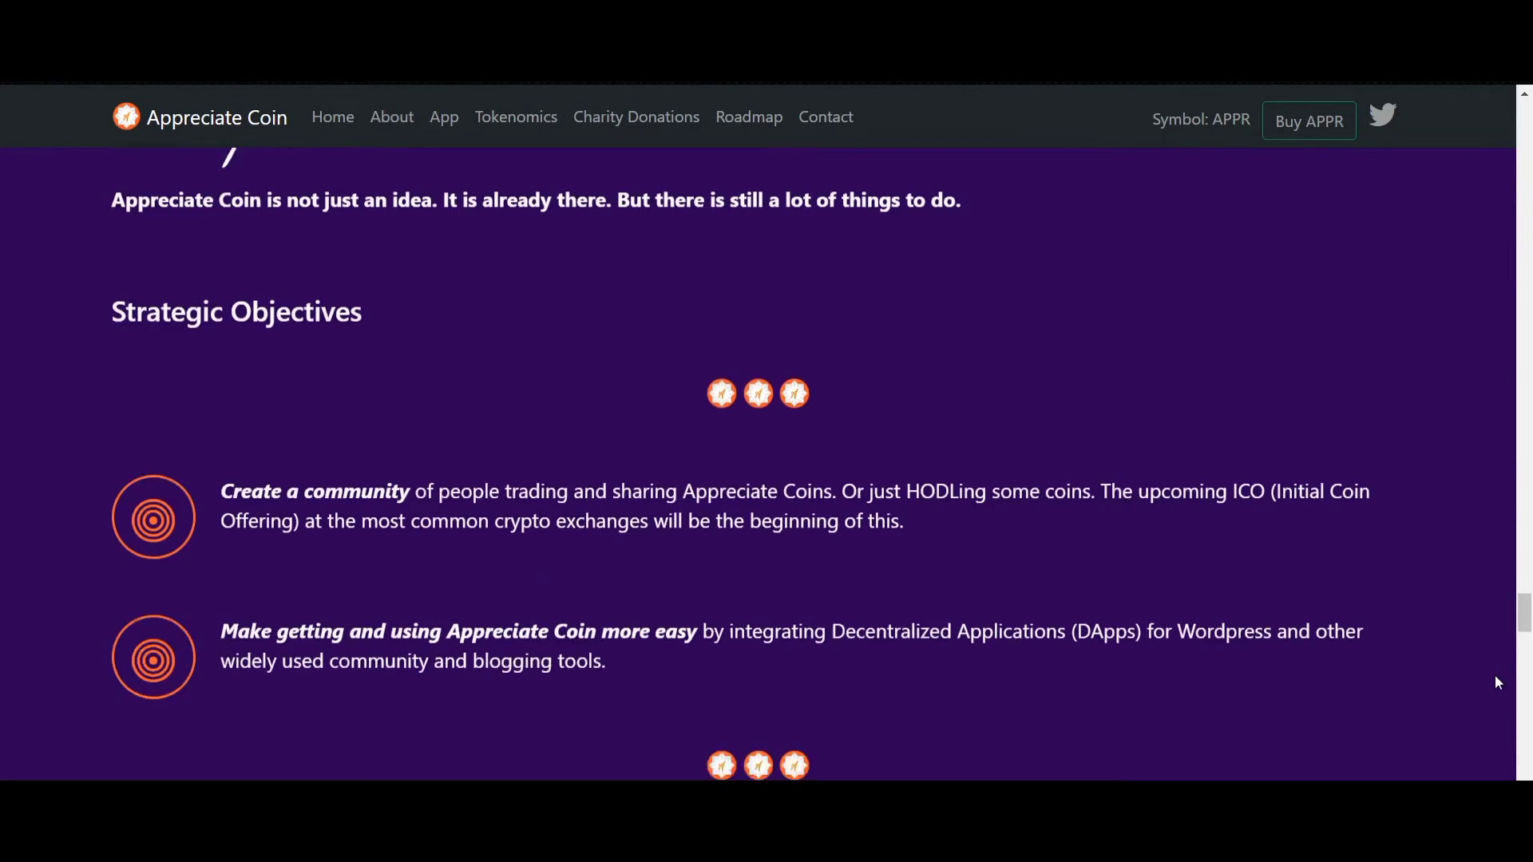
pyautogui.scroll(-2, 1495, 683)
pyautogui.scroll(-1, 1495, 682)
pyautogui.scroll(-1, 1495, 680)
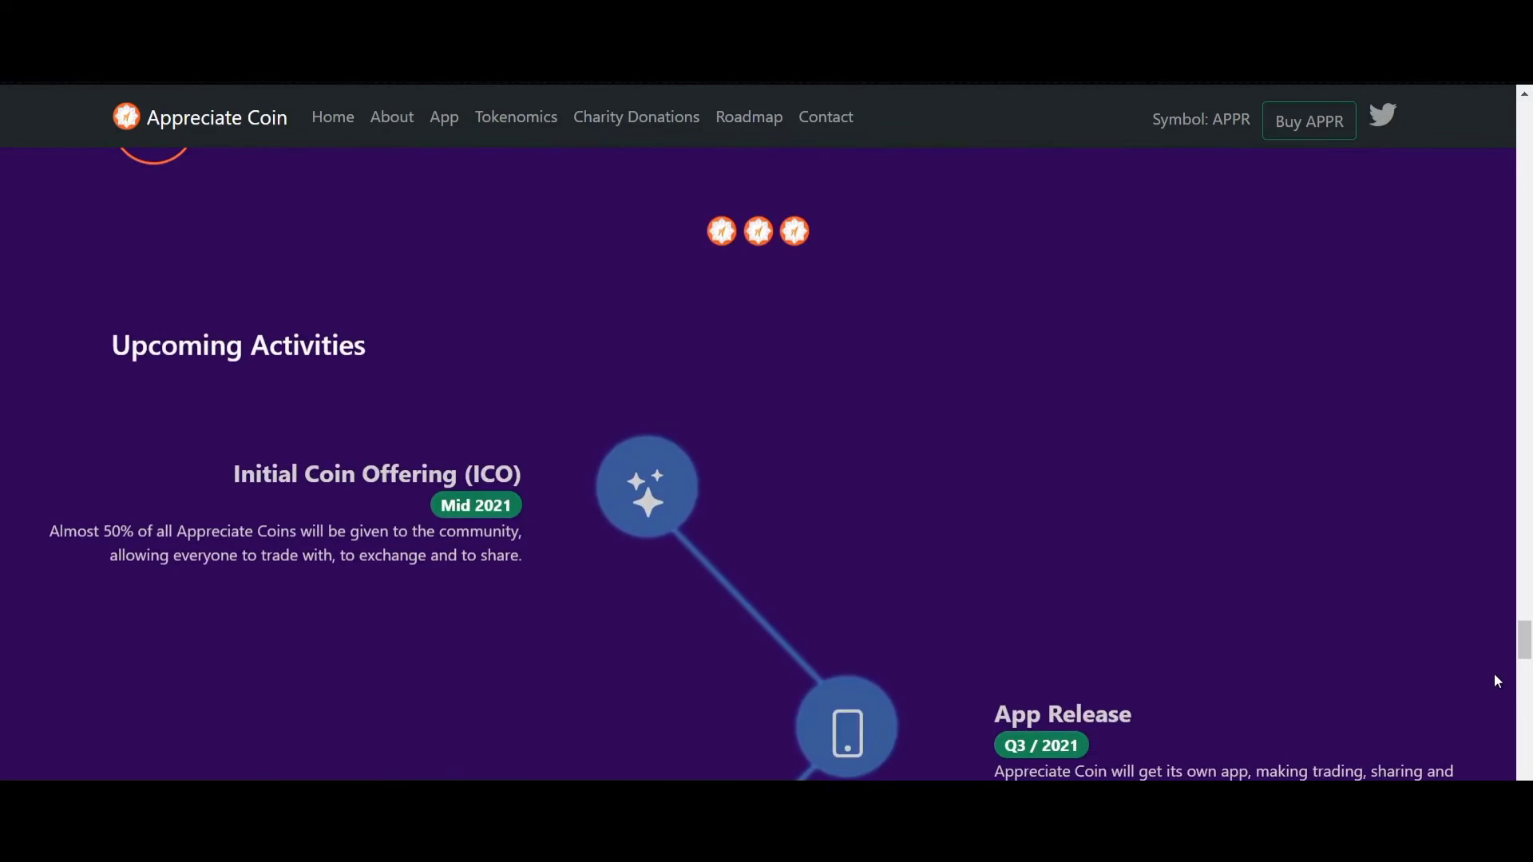
pyautogui.scroll(-1, 1495, 680)
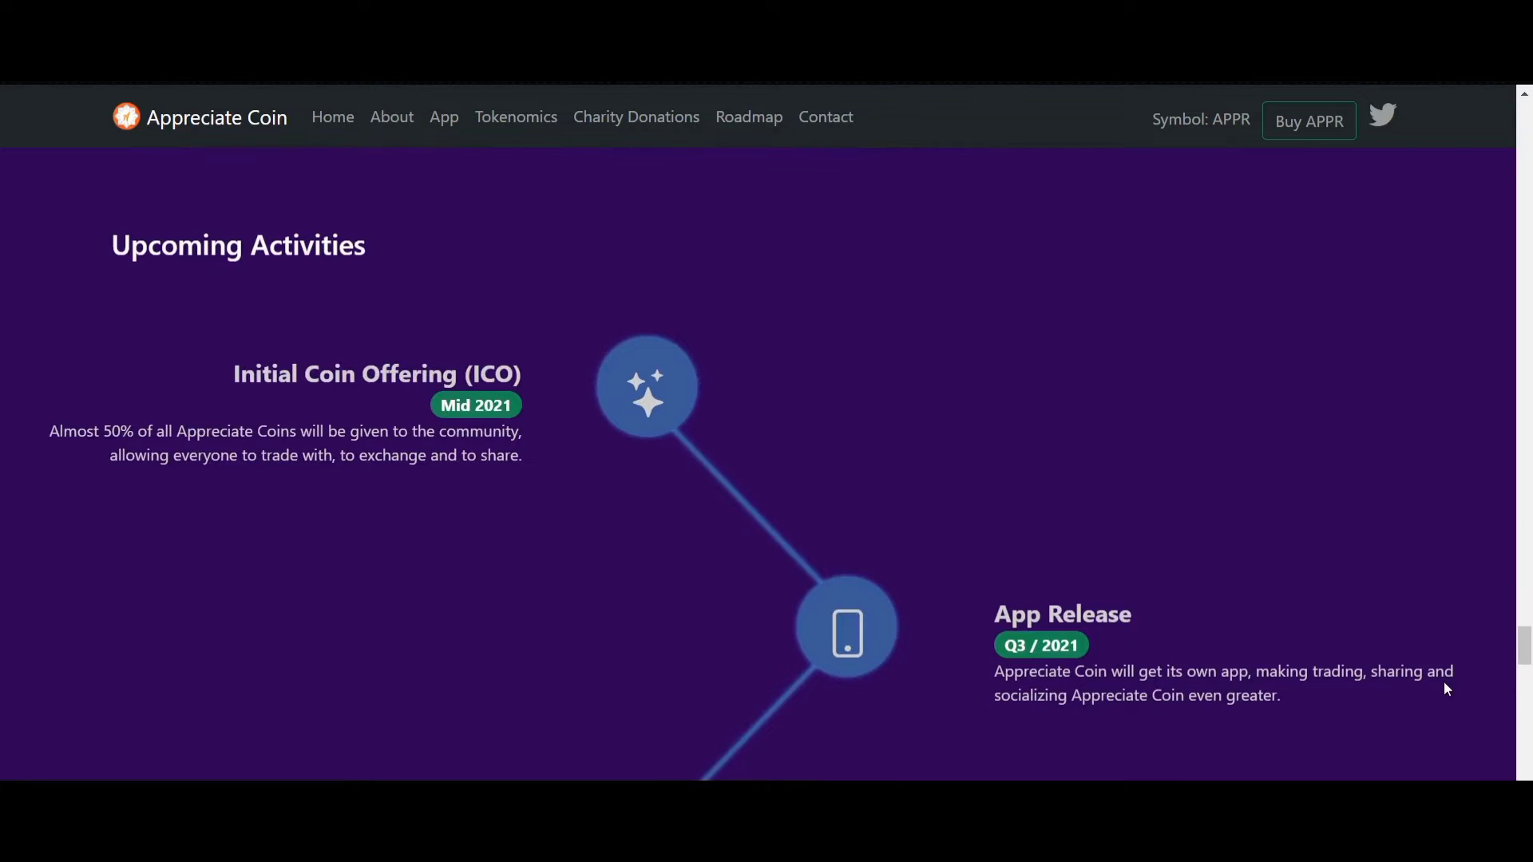
pyautogui.scroll(-3, 1442, 683)
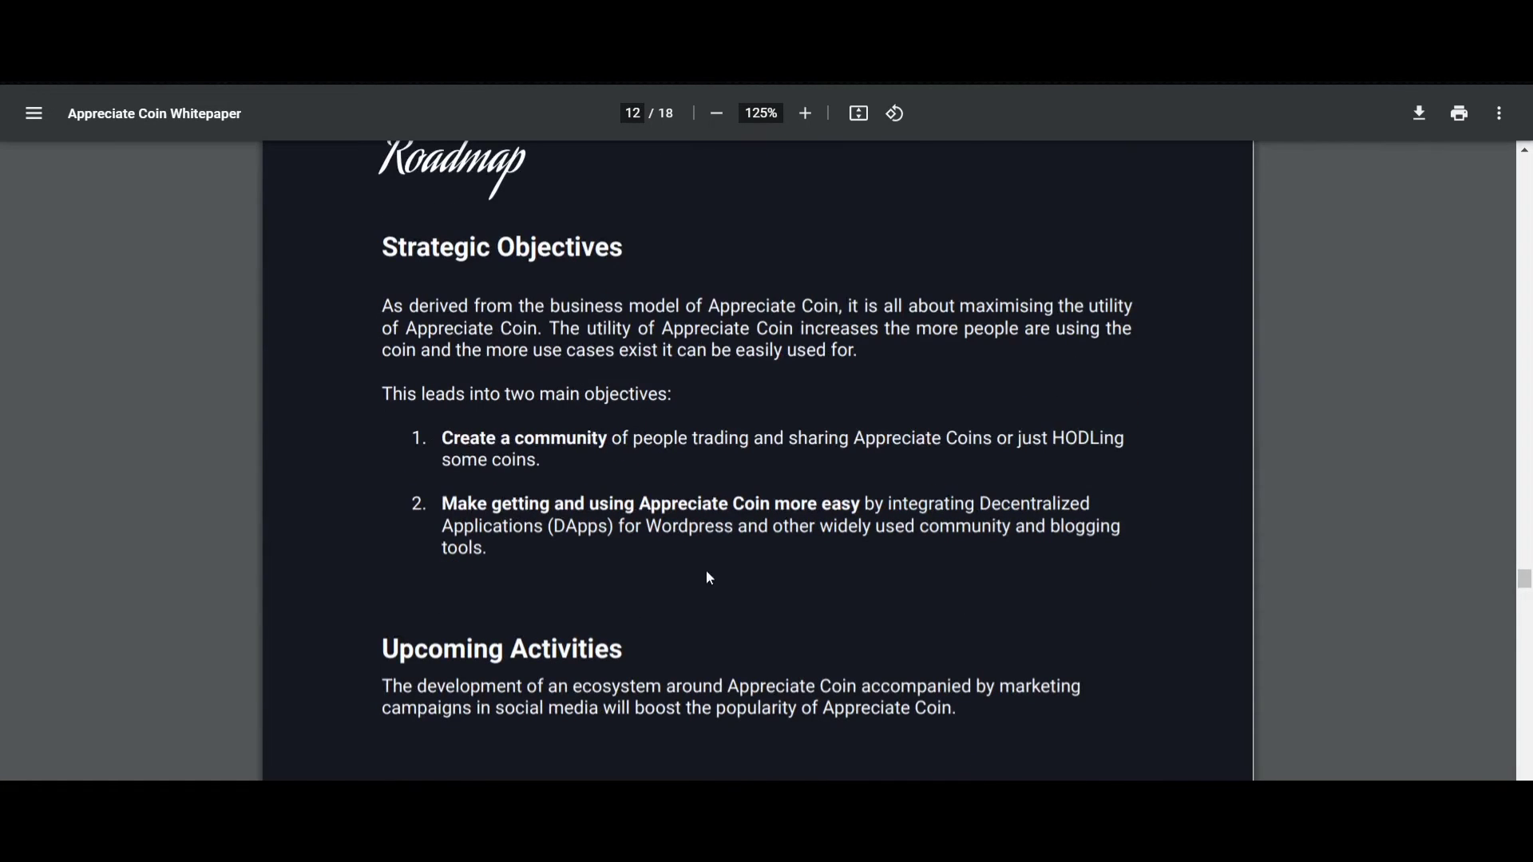
pyautogui.scroll(3, 1240, 350)
pyautogui.scroll(3, 1239, 351)
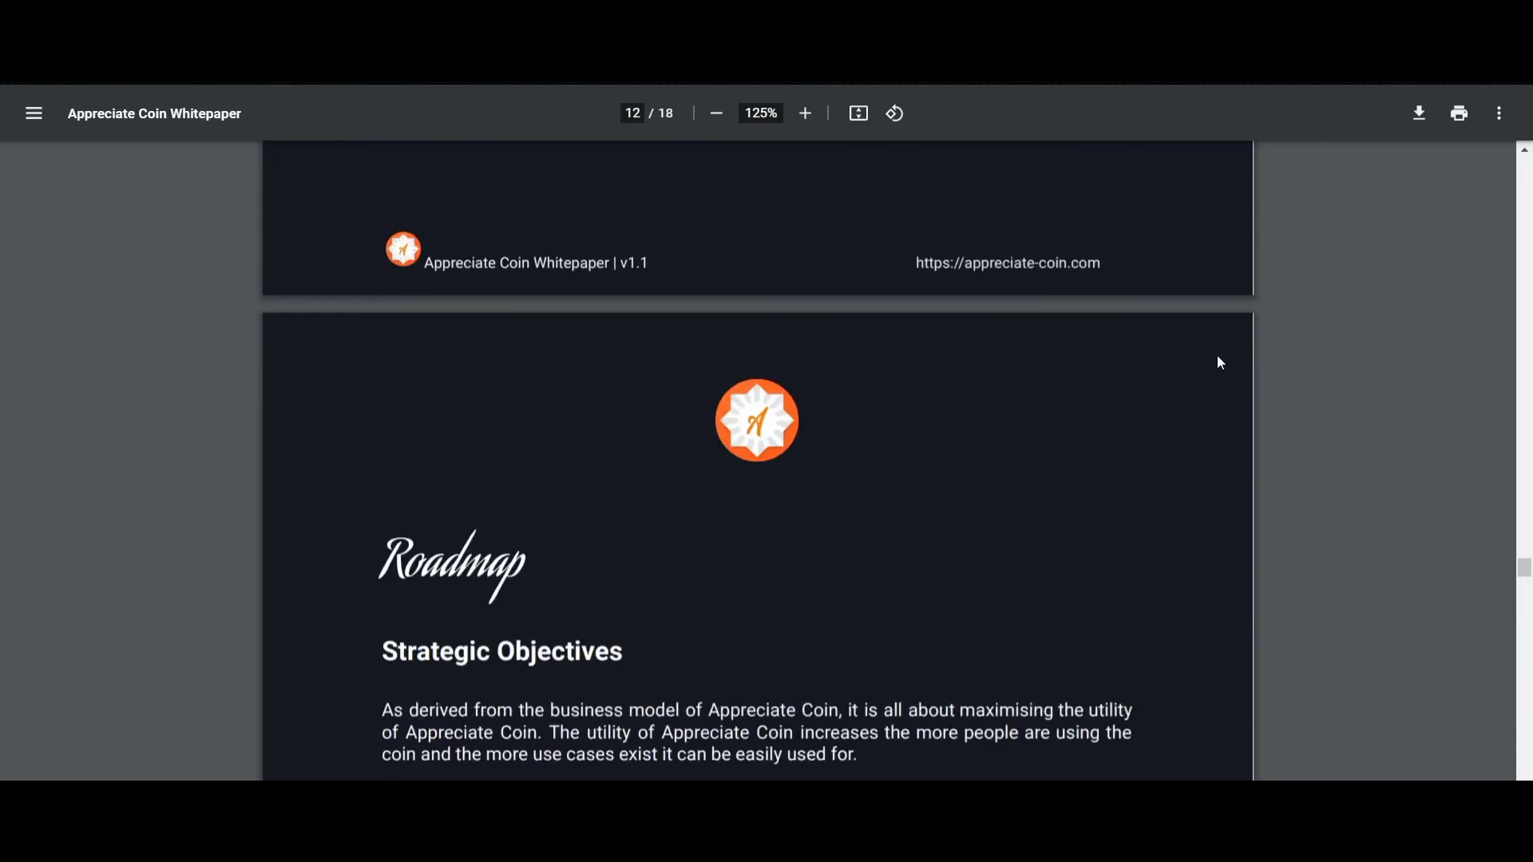
pyautogui.scroll(2, 1160, 383)
pyautogui.scroll(2, 1160, 383)
pyautogui.scroll(3, 1161, 384)
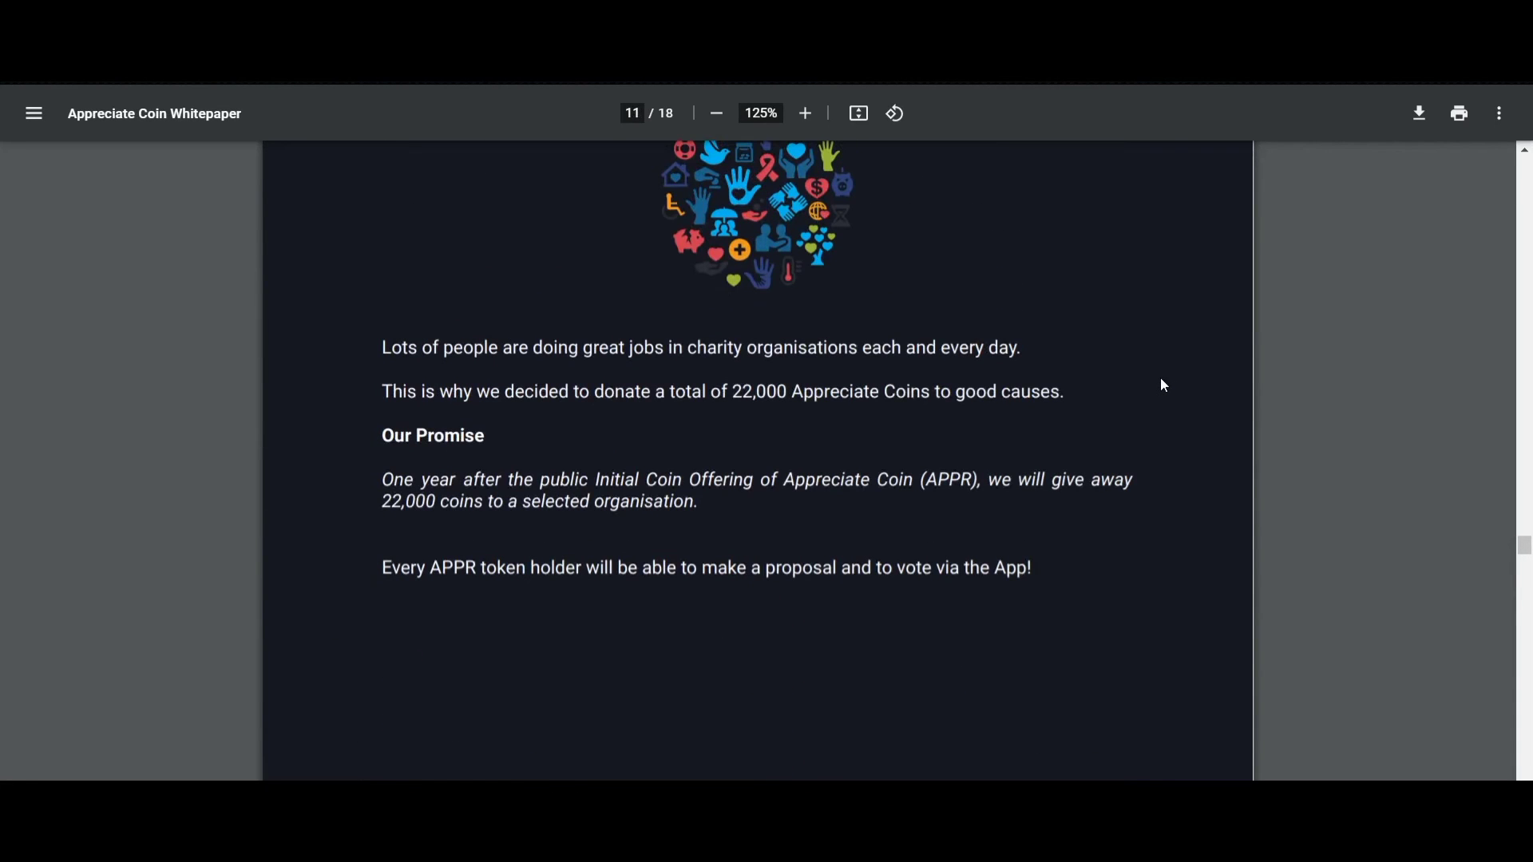
pyautogui.scroll(1, 1161, 385)
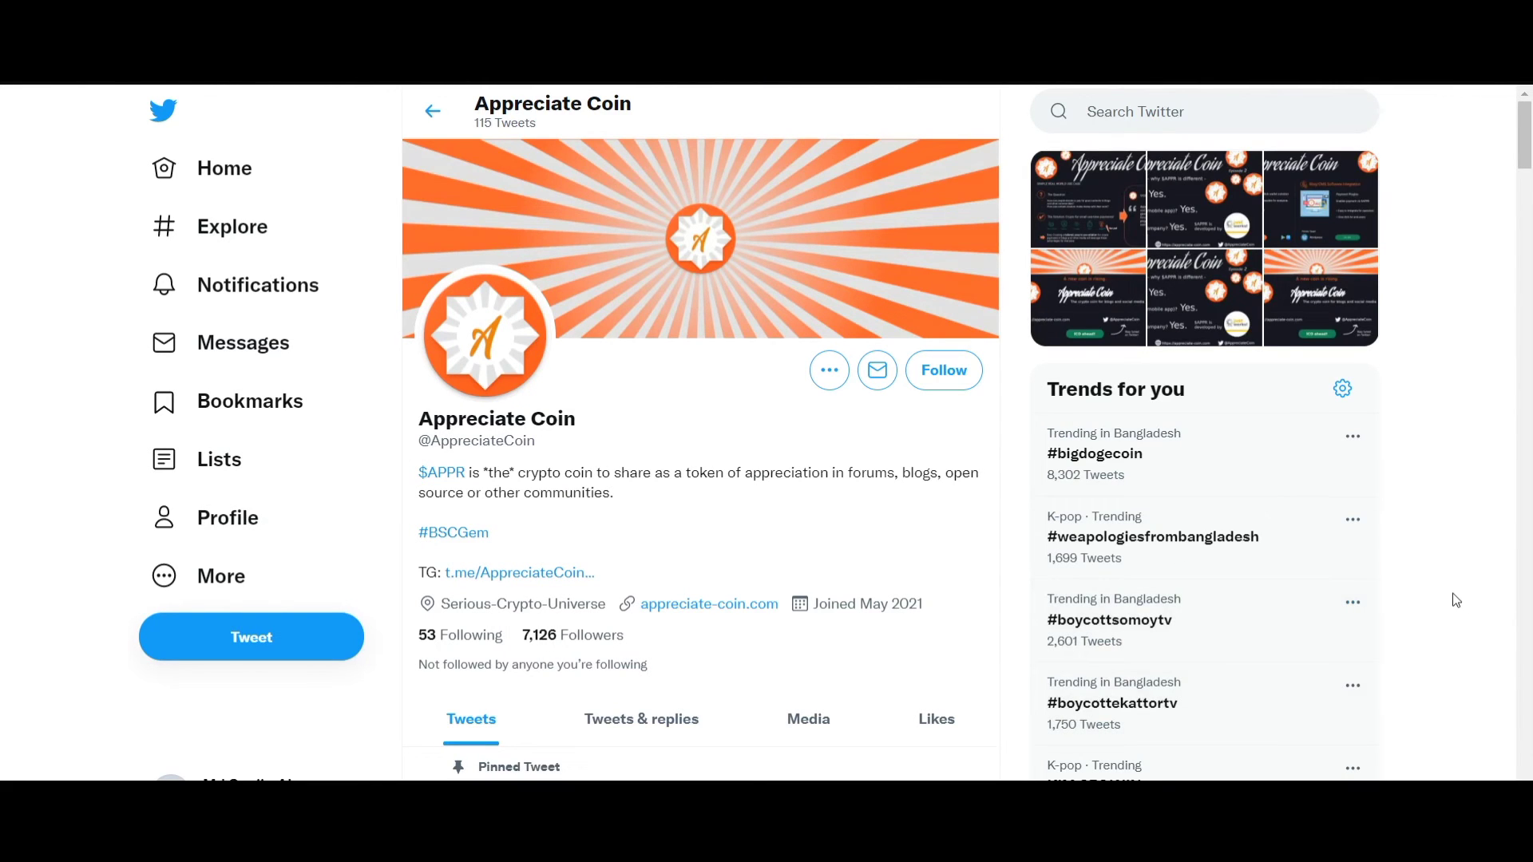
pyautogui.scroll(-2, 1449, 599)
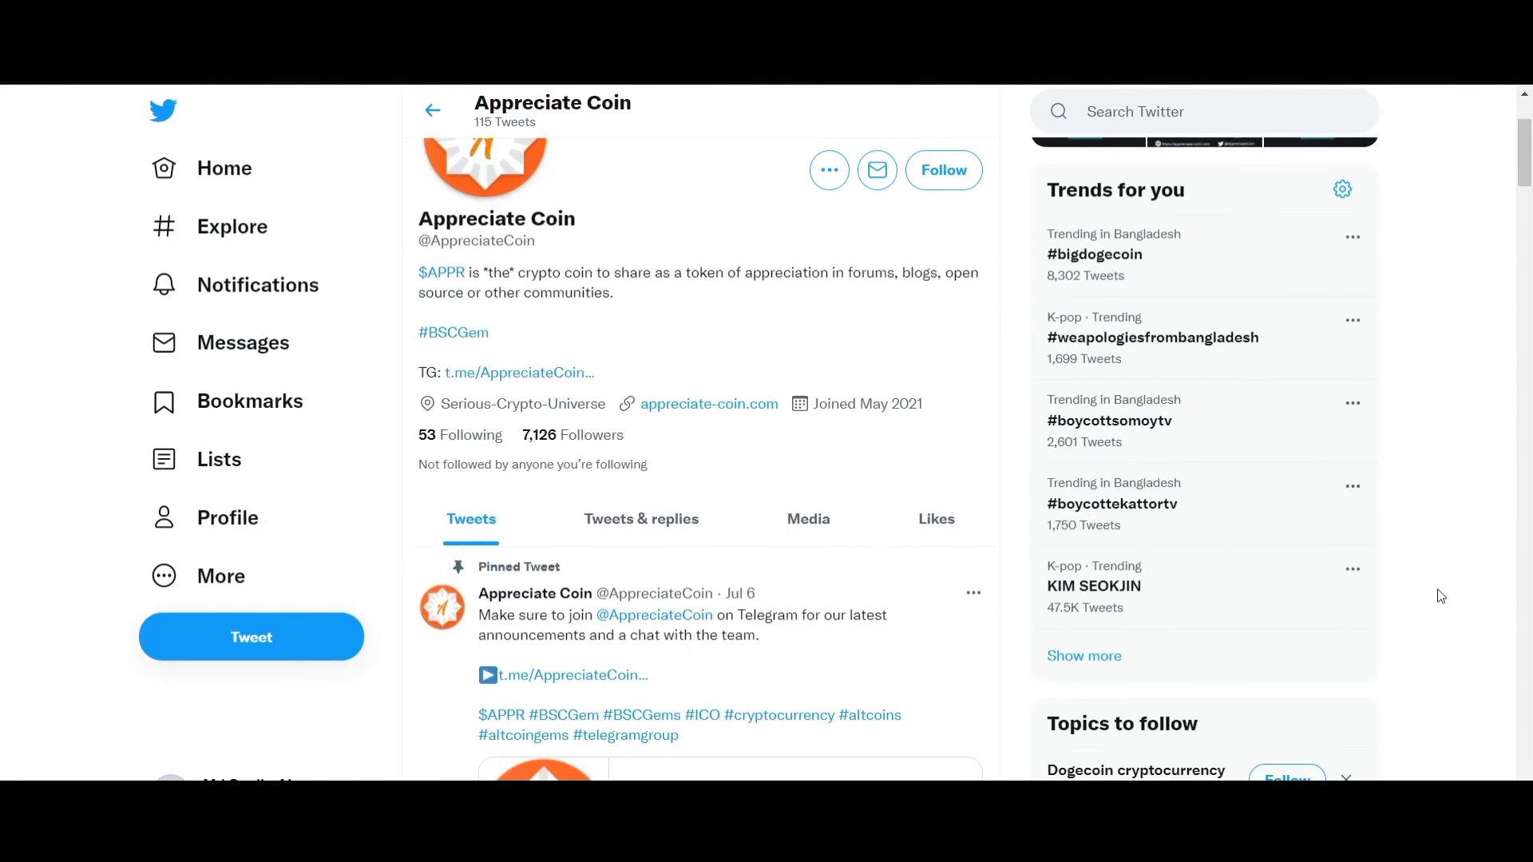
pyautogui.scroll(-2, 1437, 594)
pyautogui.scroll(-2, 1426, 587)
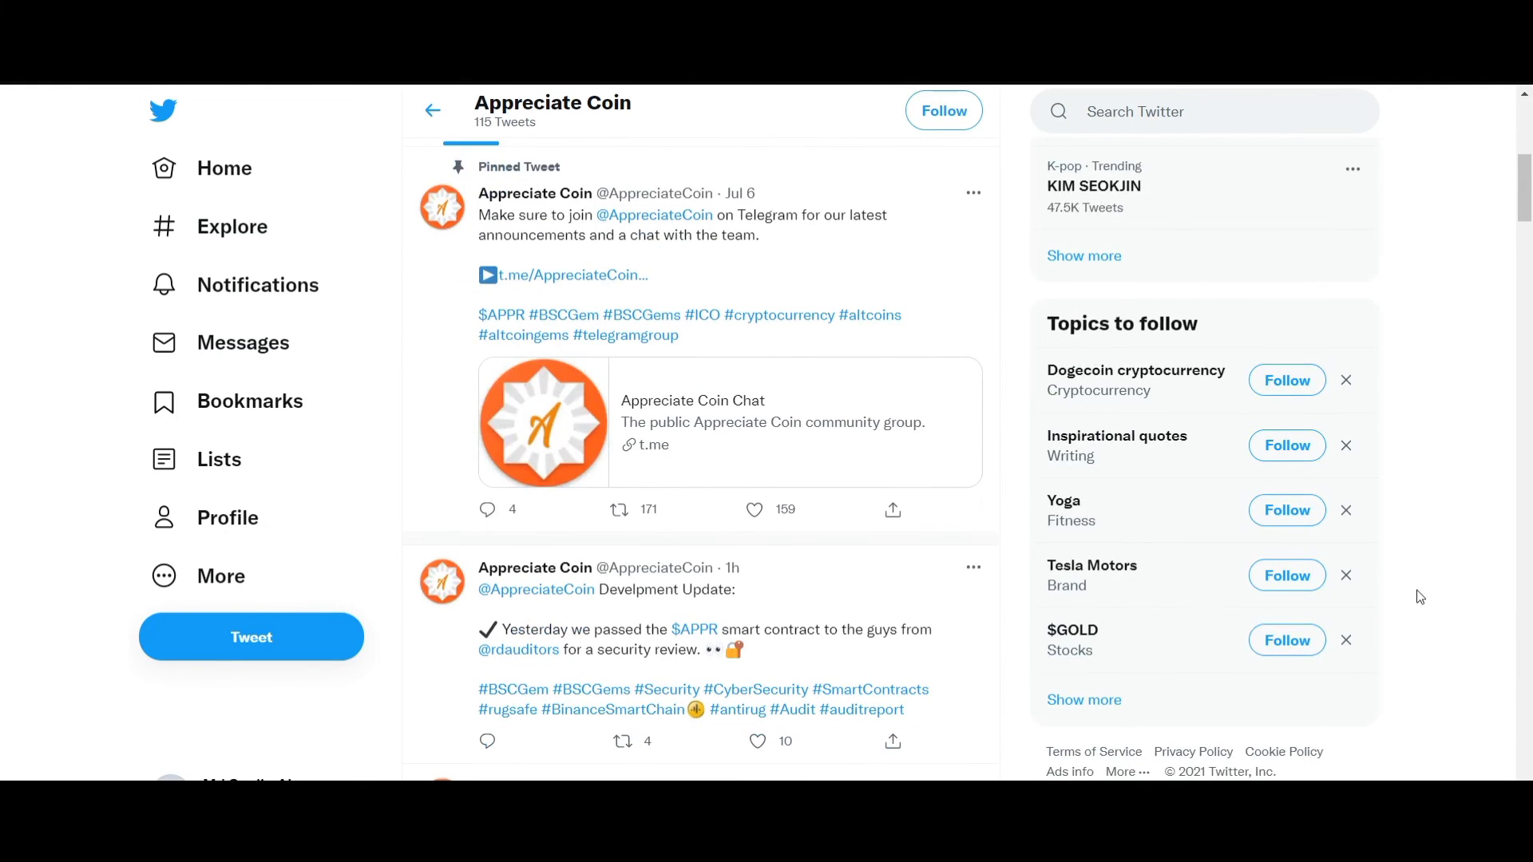
pyautogui.scroll(-2, 1419, 597)
pyautogui.scroll(-3, 1419, 598)
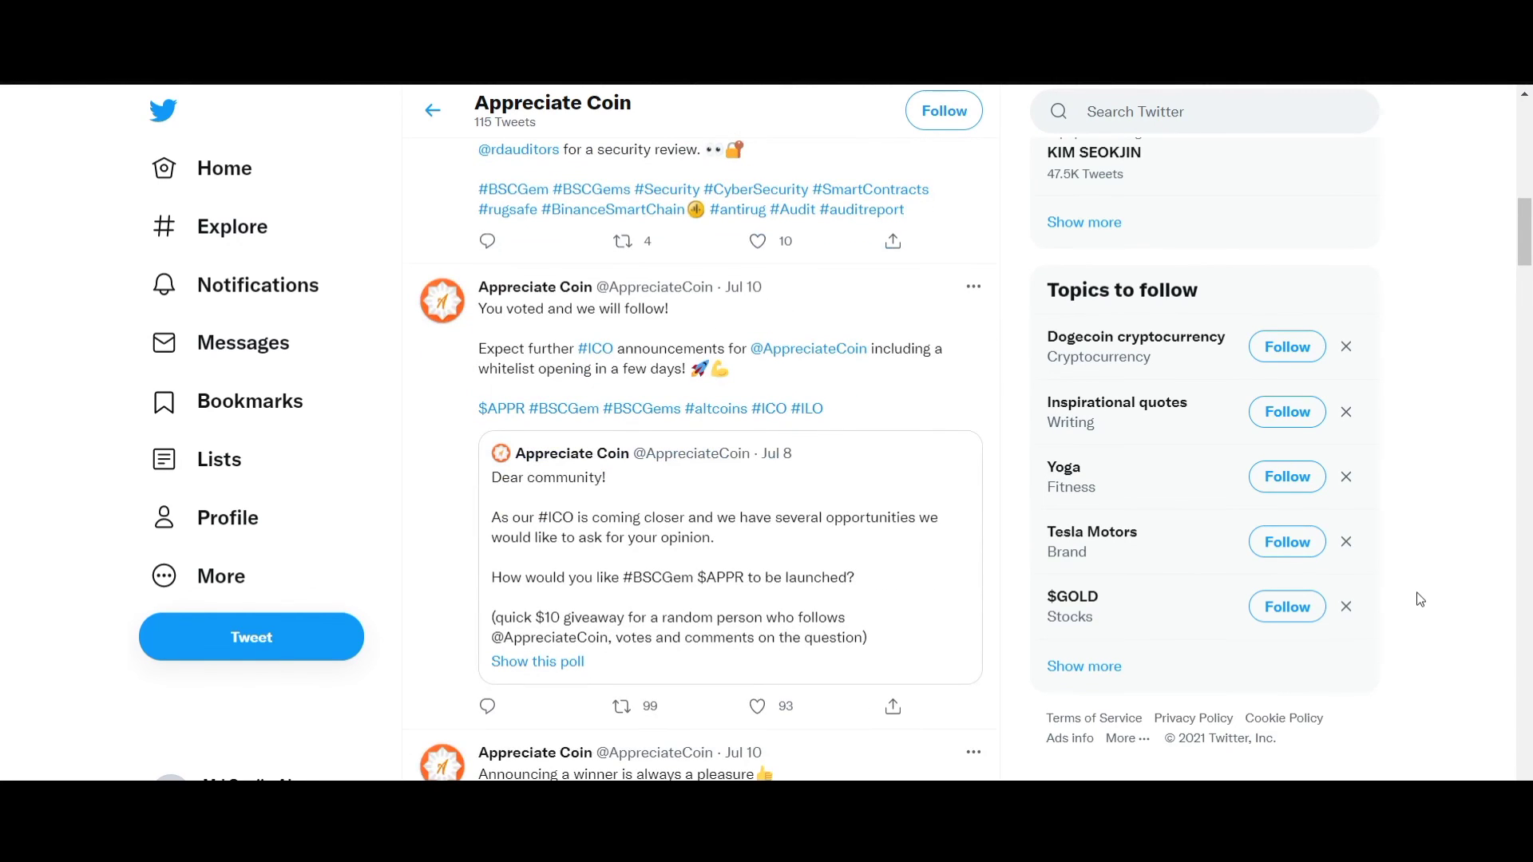
pyautogui.scroll(-1, 1418, 599)
pyautogui.scroll(-3, 1418, 599)
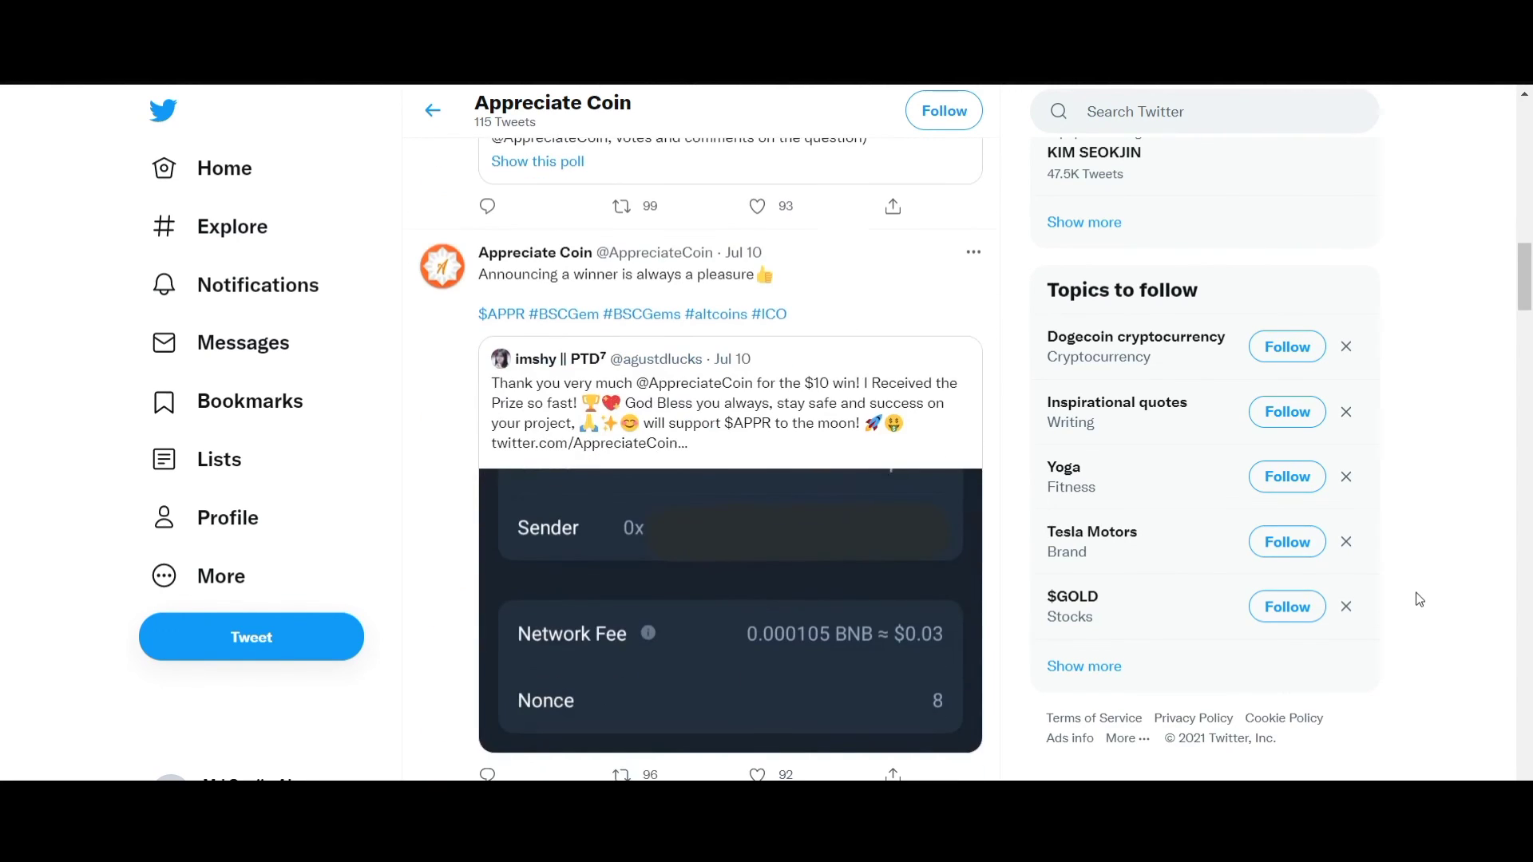
pyautogui.scroll(-1, 1420, 599)
pyautogui.scroll(-2, 1419, 599)
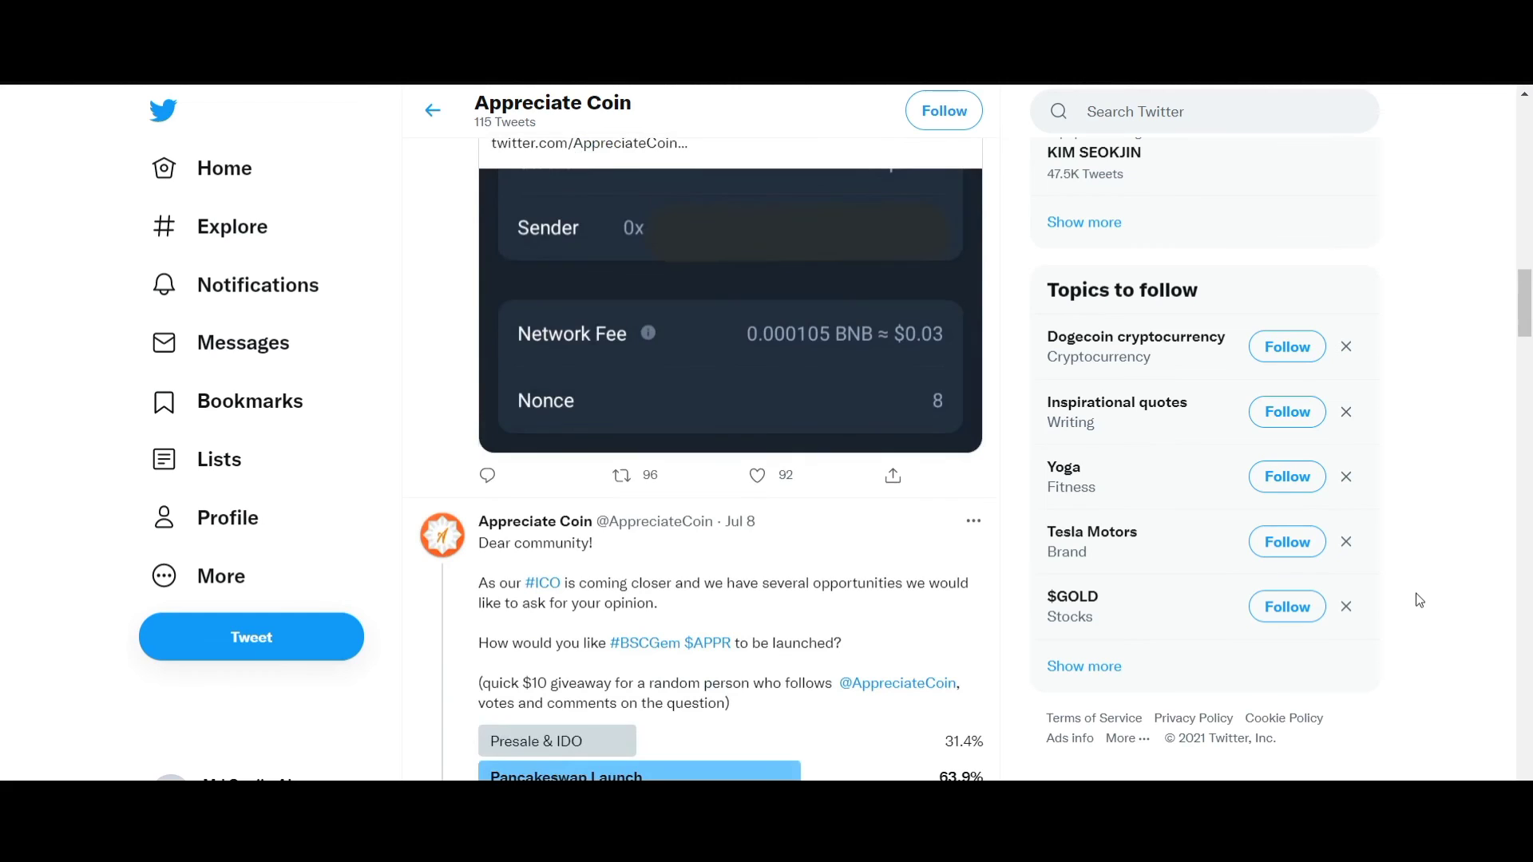
pyautogui.scroll(-1, 1419, 599)
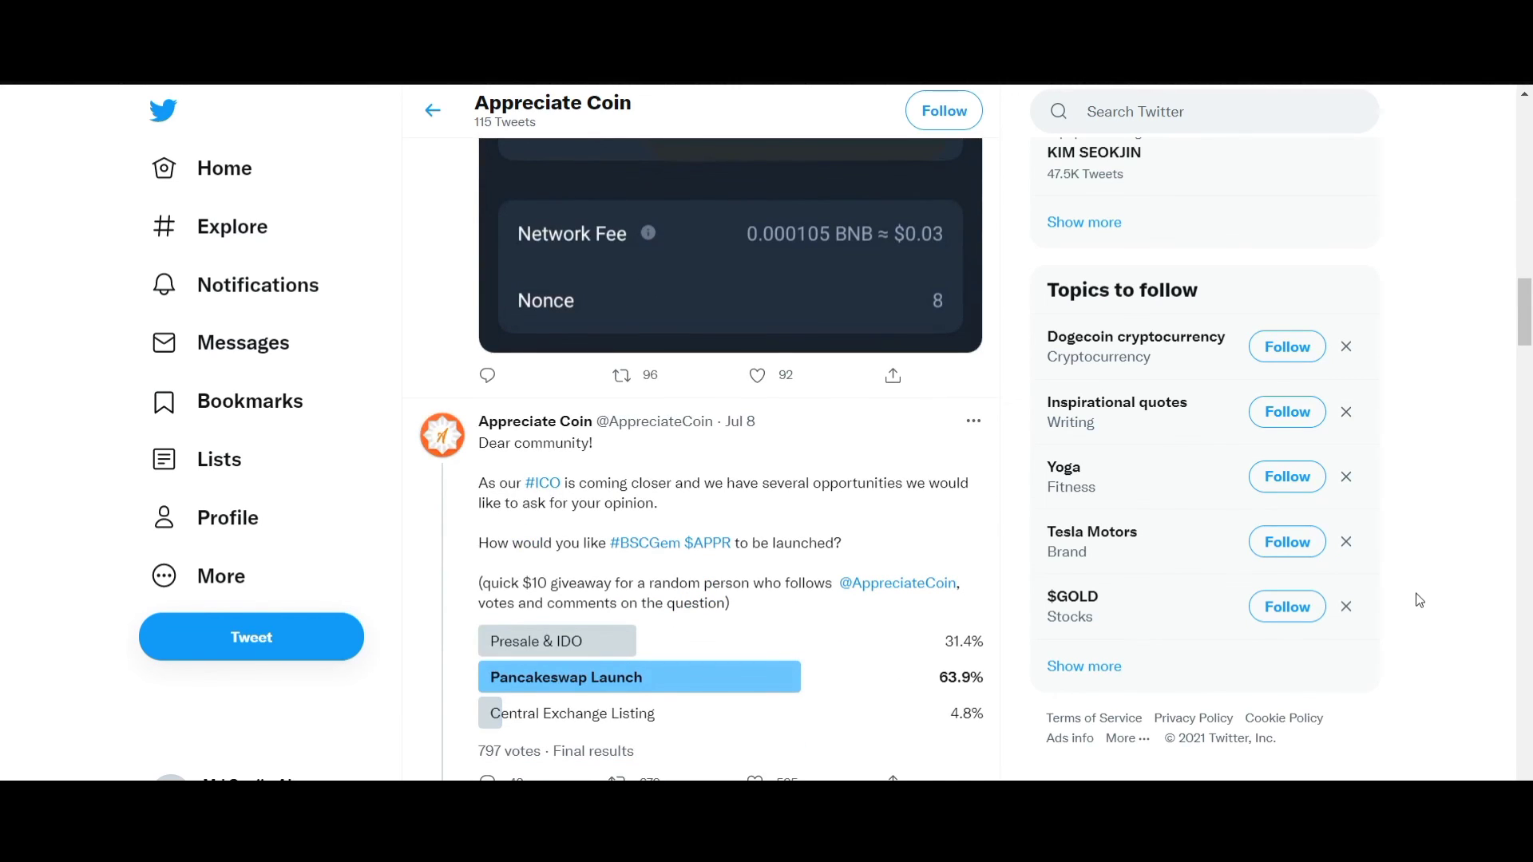
pyautogui.scroll(-1, 1418, 599)
pyautogui.scroll(-2, 1418, 599)
pyautogui.scroll(-1, 1418, 600)
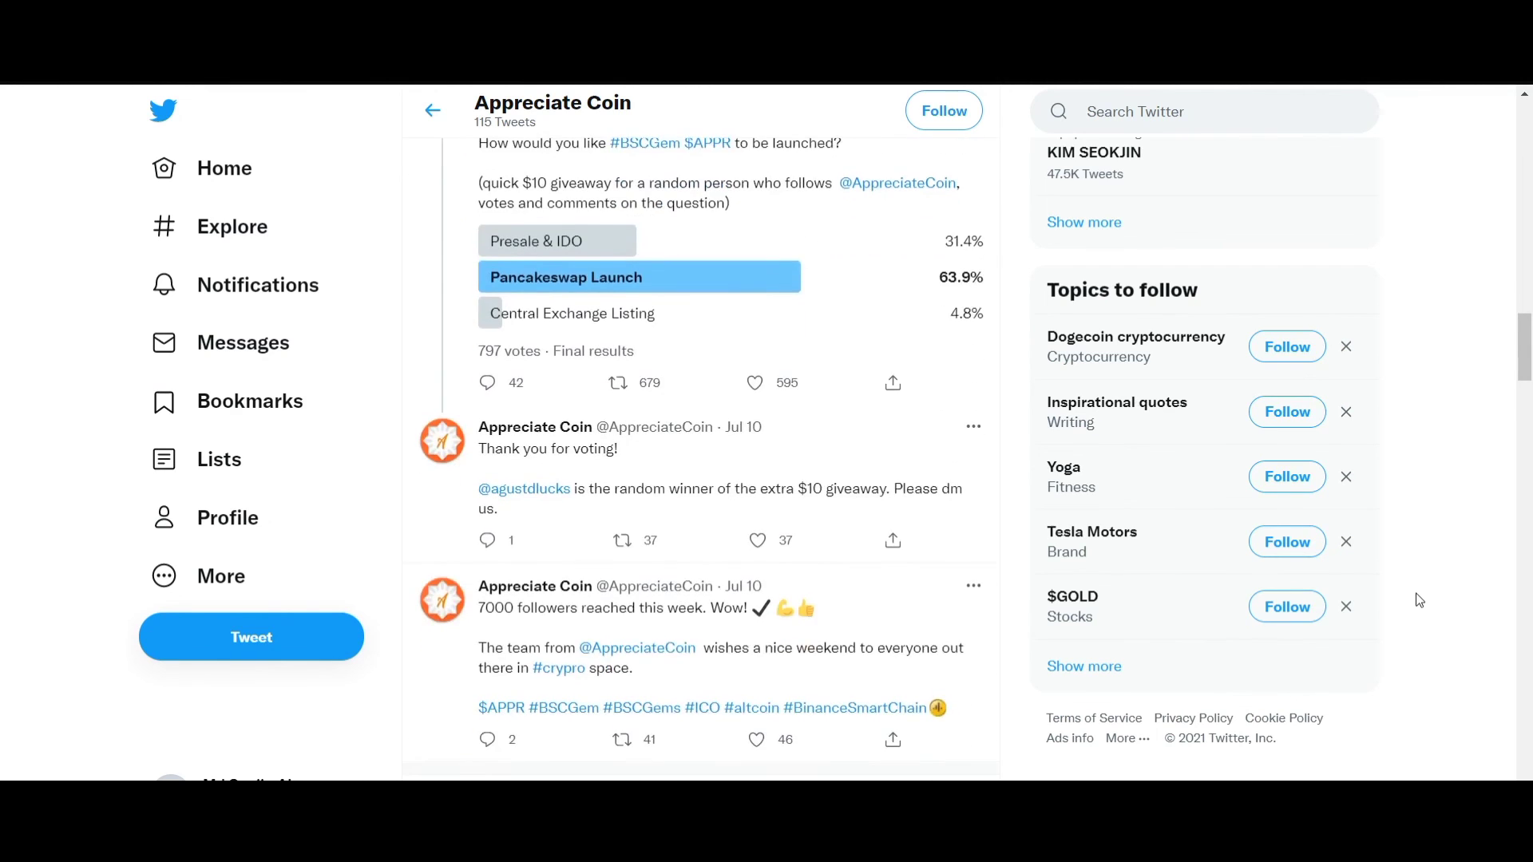
pyautogui.scroll(-1, 1417, 599)
pyautogui.scroll(1, 1418, 599)
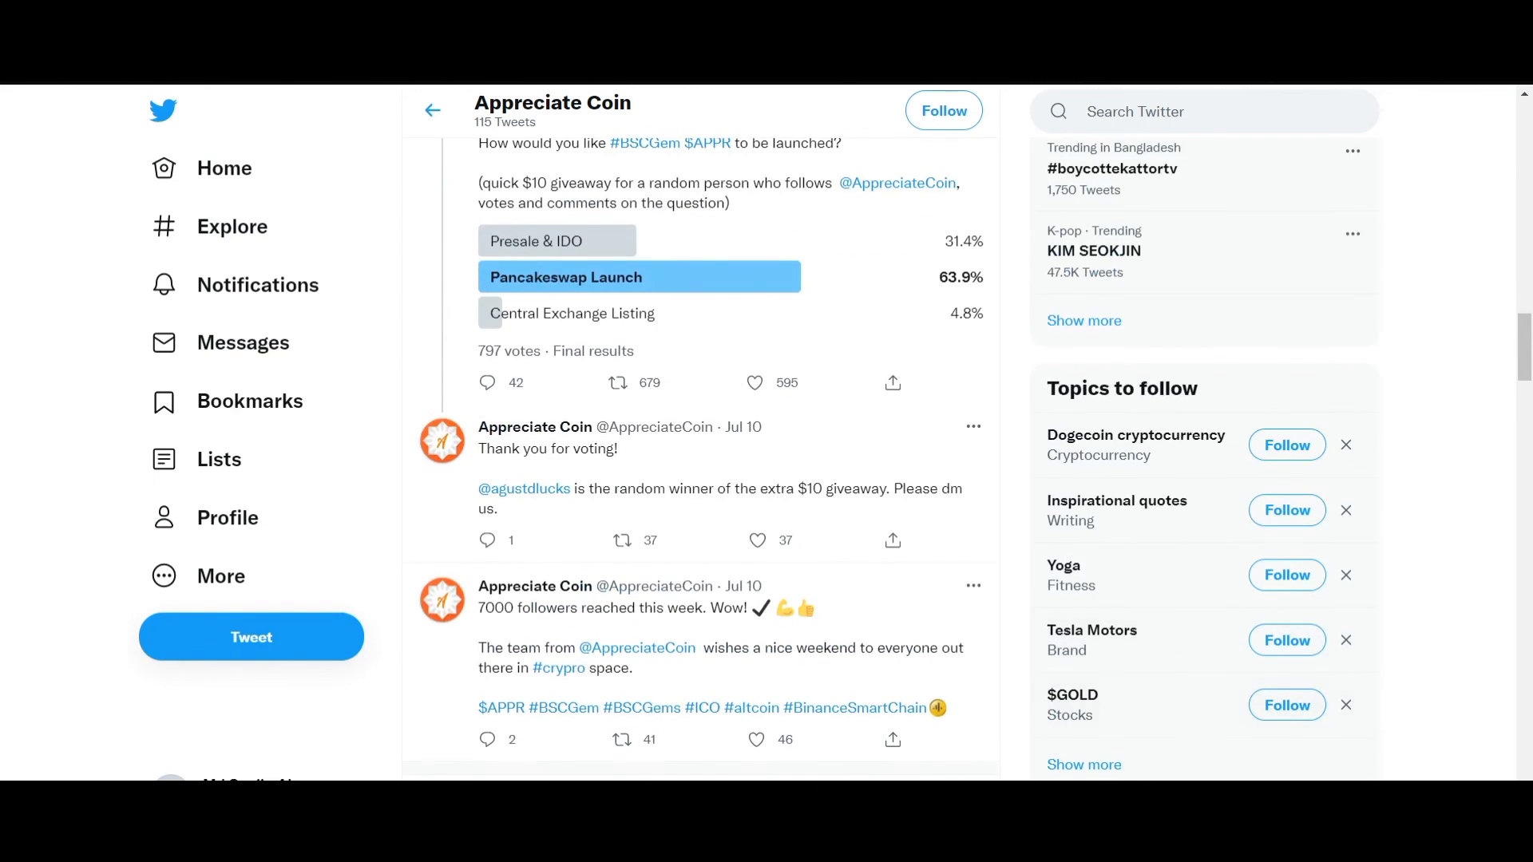